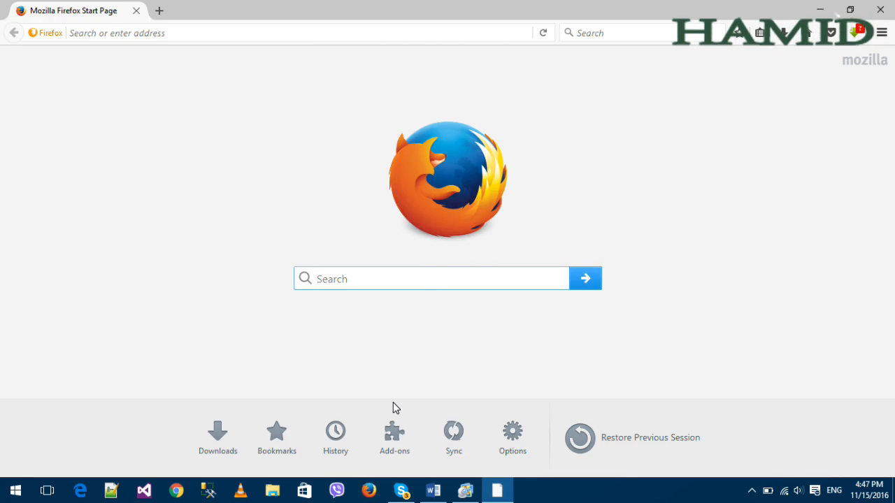
Navigate File Explorer to C:\xampp\htdocs, where wordpress-4.6.zip is stored.
{"action": "left_click", "coordinate": [277, 498]}
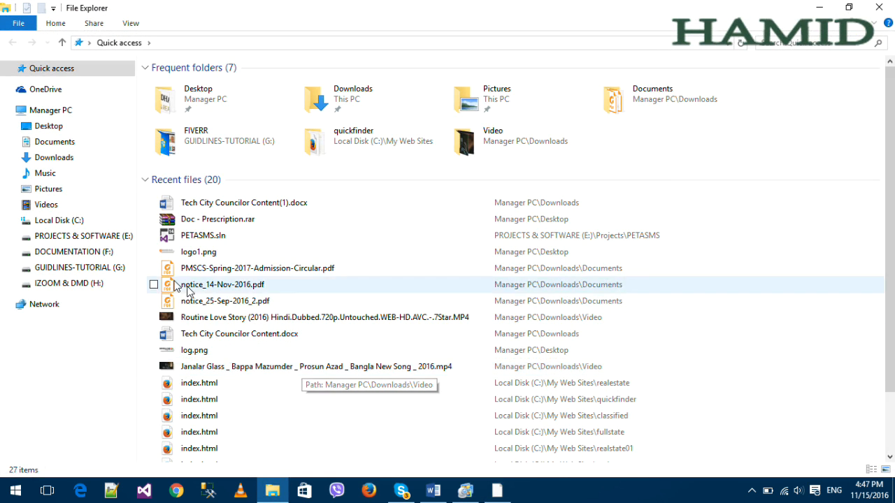
{"action": "left_click", "coordinate": [105, 220]}
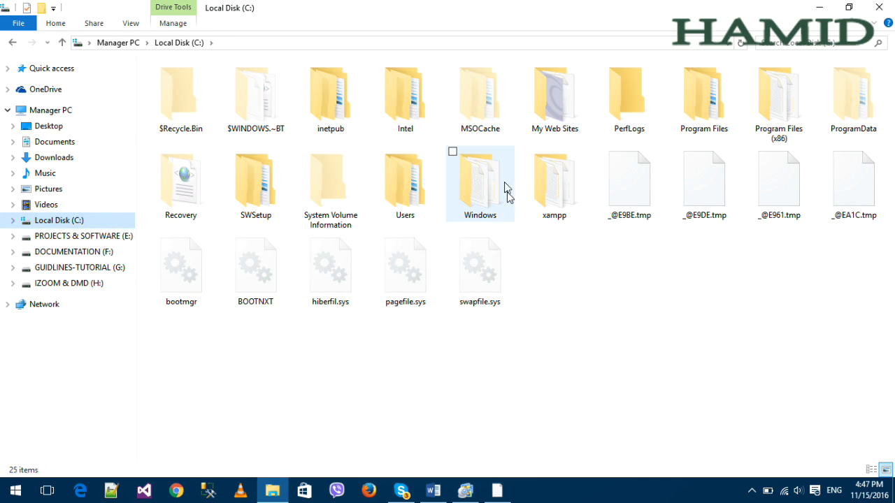
{"action": "double_click", "coordinate": [558, 200]}
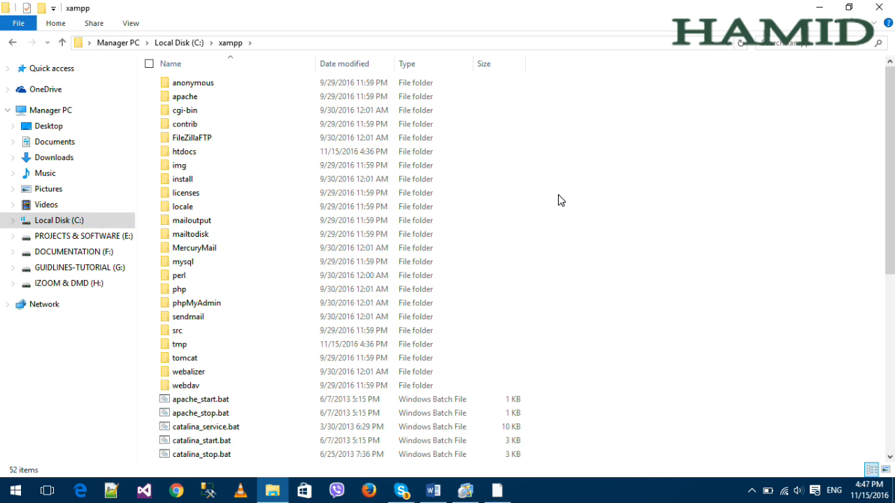
{"action": "double_click", "coordinate": [239, 157]}
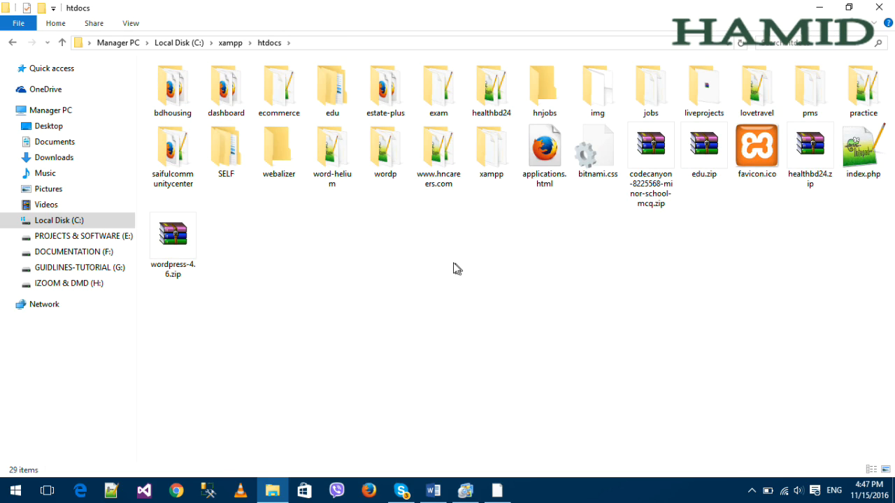
Create a new folder named 'blog' in htdocs and return to Firefox.
{"action": "left_click", "coordinate": [179, 240]}
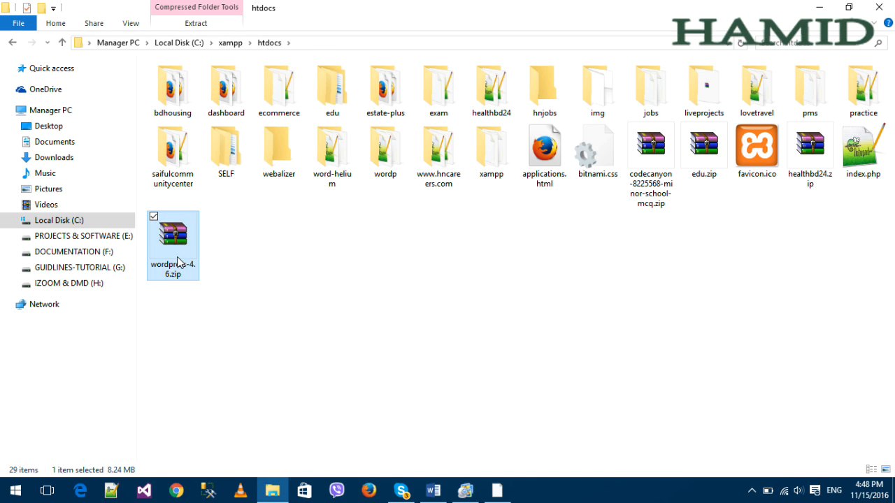
{"action": "left_click", "coordinate": [340, 241]}
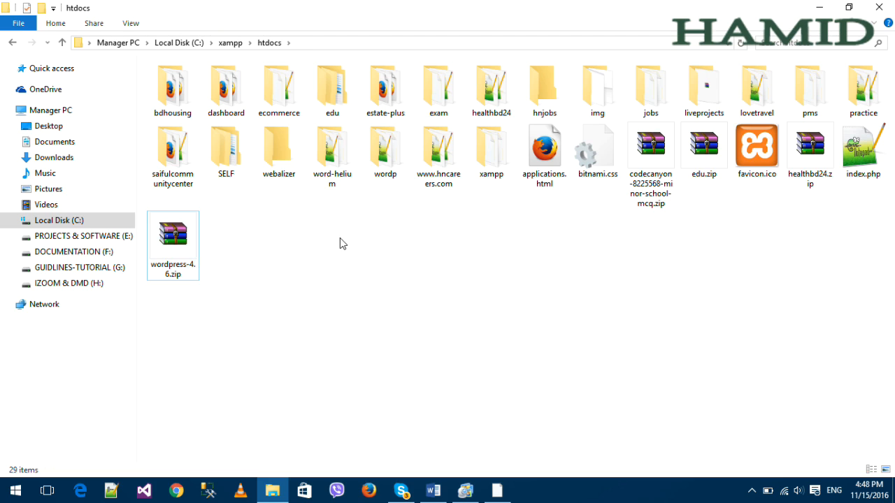
{"action": "left_click", "coordinate": [45, 10]}
{"action": "type", "text": "blog"}
{"action": "key", "text": "Return"}
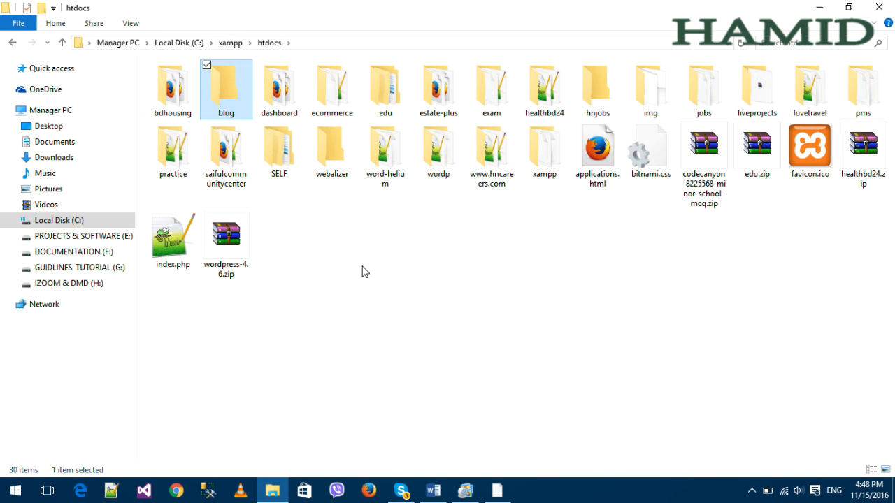
{"action": "left_click", "coordinate": [368, 491]}
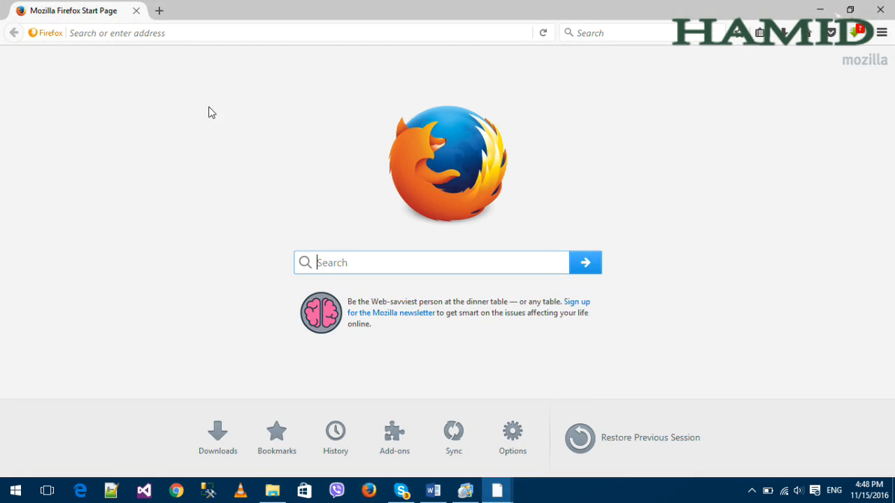
Load localhost/blog/ to show the empty Index of /blog listing.
{"action": "left_click", "coordinate": [197, 32]}
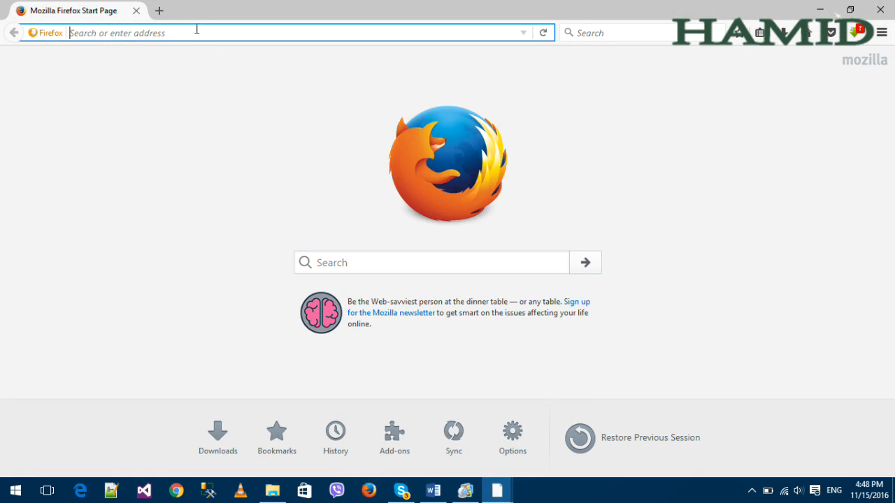
{"action": "type", "text": "localhost/"}
{"action": "key", "text": "Escape"}
{"action": "key", "text": "End"}
{"action": "type", "text": "blo"}
{"action": "key", "text": "Return"}
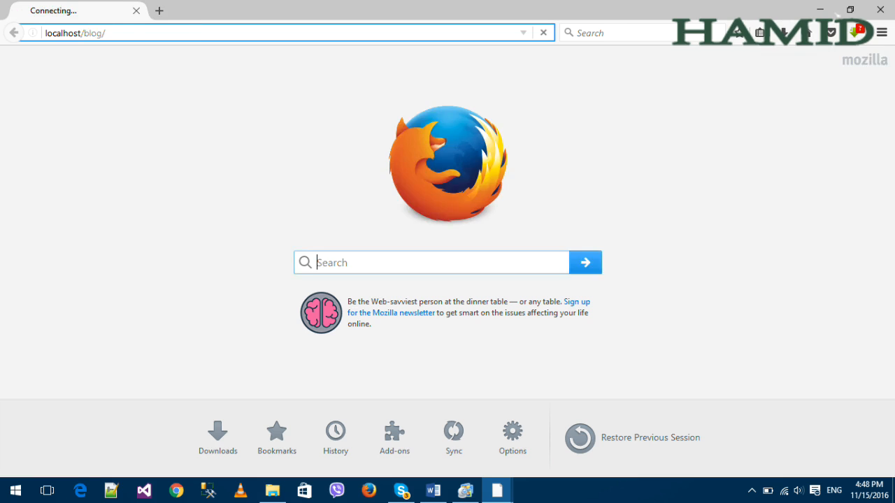
Close the extra Firefox Start Page window.
{"action": "mouse_move", "coordinate": [496, 491]}
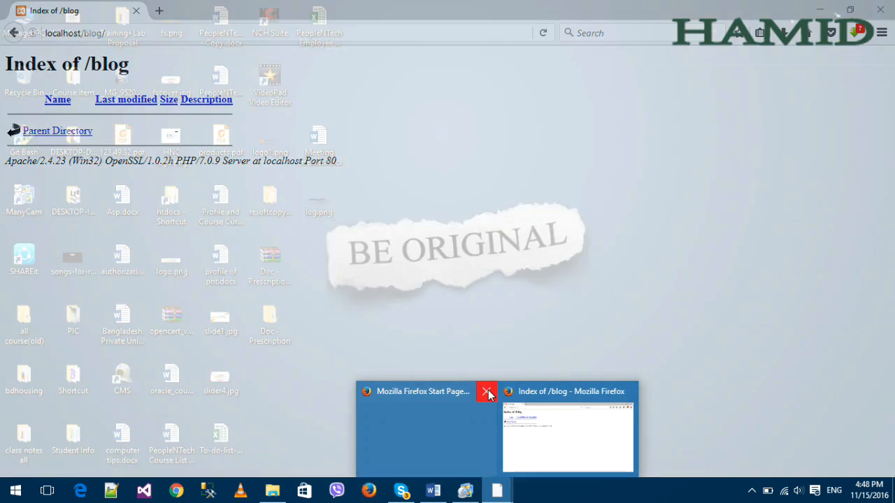
{"action": "left_click", "coordinate": [488, 393]}
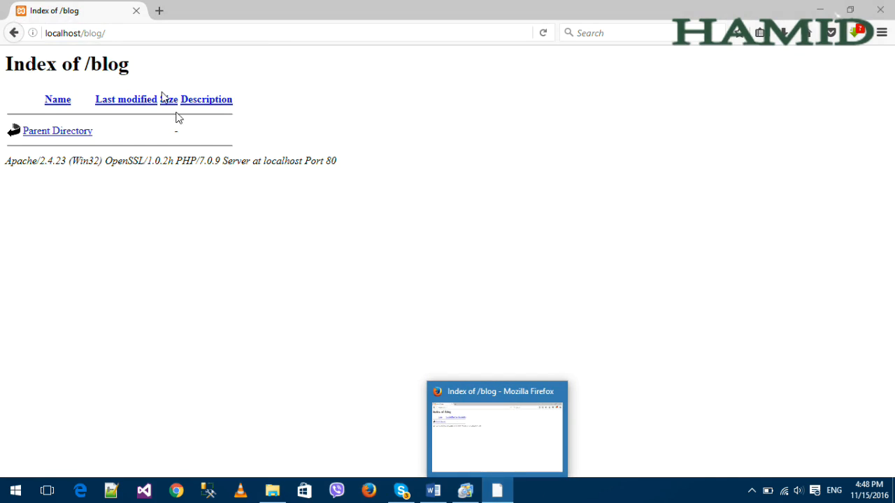
{"action": "left_click", "coordinate": [123, 34]}
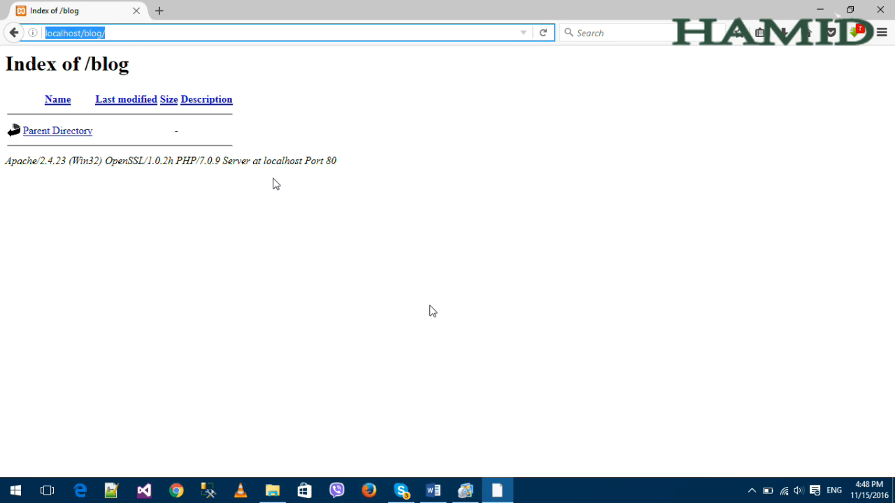
Paste wordpress-4.6.zip from htdocs into the blog folder.
{"action": "left_click", "coordinate": [497, 491]}
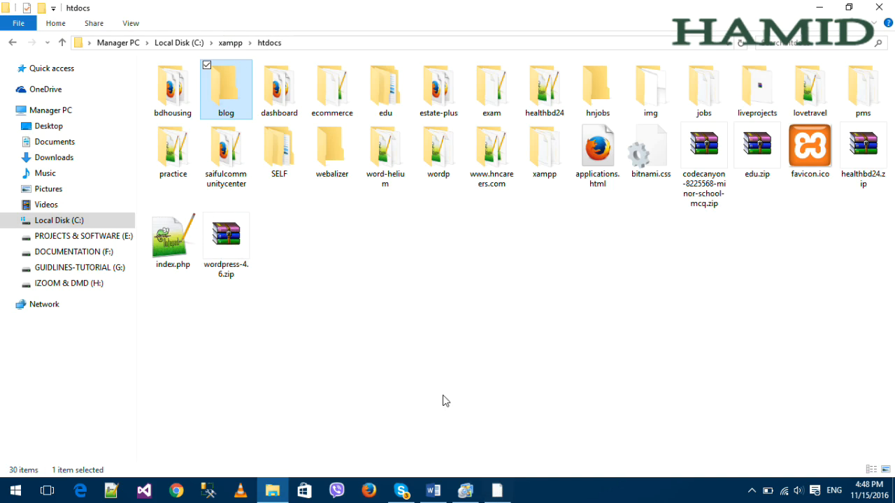
{"action": "left_click", "coordinate": [227, 266]}
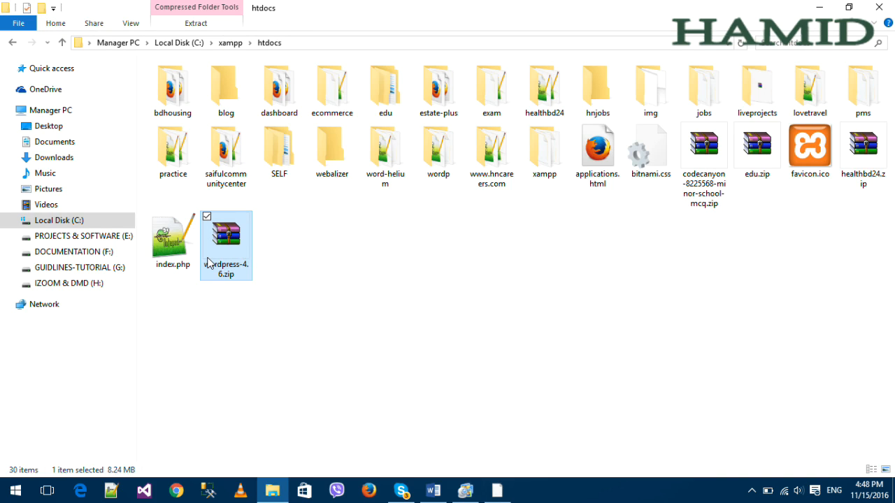
{"action": "double_click", "coordinate": [225, 84]}
{"action": "key", "text": "ctrl+v"}
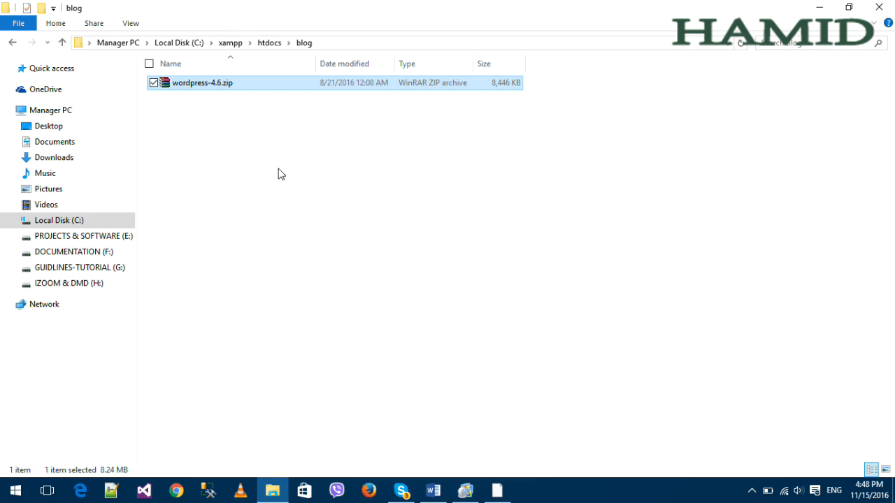
Reload localhost/blog/ in Firefox to confirm the zip appears in the listing.
{"action": "left_click", "coordinate": [497, 490]}
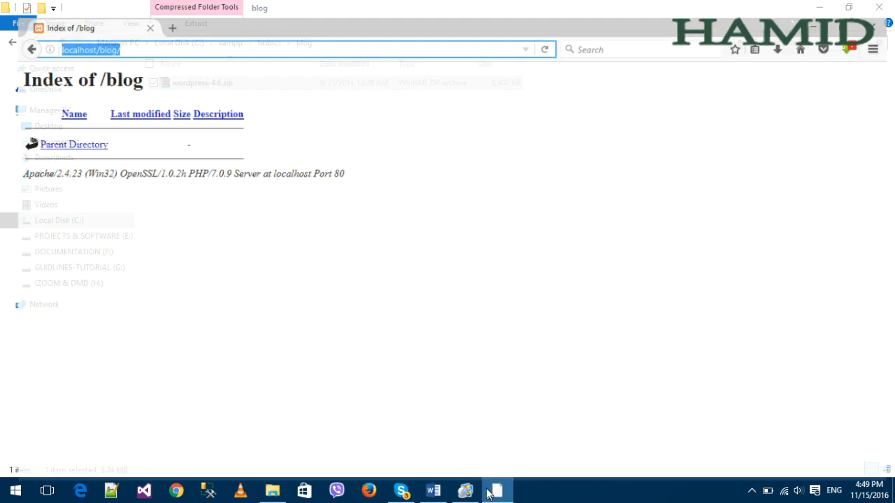
{"action": "left_click", "coordinate": [249, 33]}
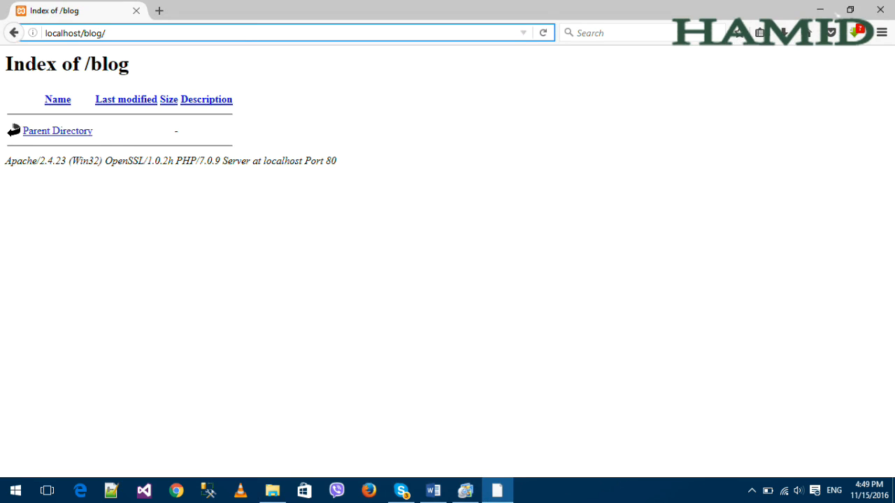
{"action": "key", "text": "Return"}
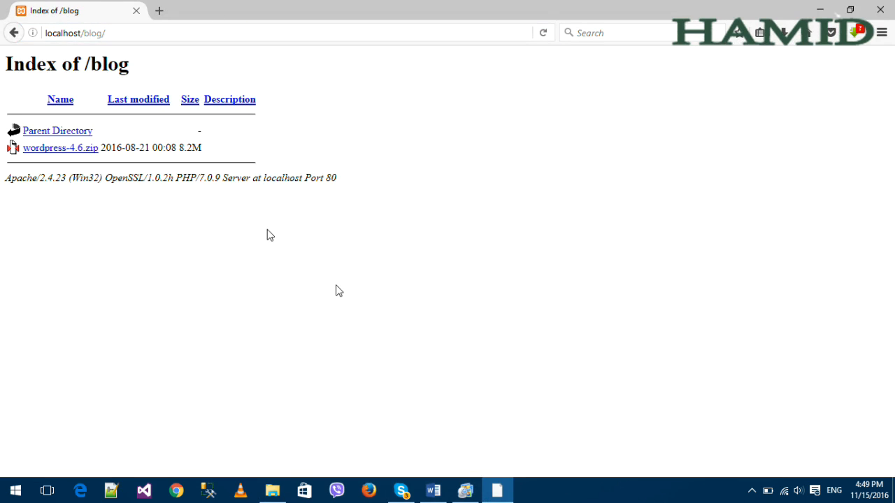
{"action": "left_click", "coordinate": [498, 492]}
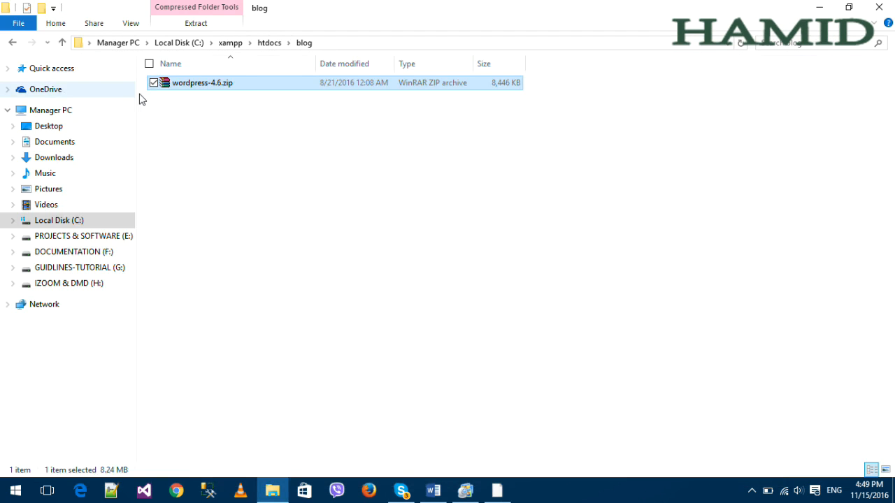
Extract wordpress-4.6.zip to a wordpress-4.6 folder and reload the blog listing in Firefox.
{"action": "right_click", "coordinate": [208, 86]}
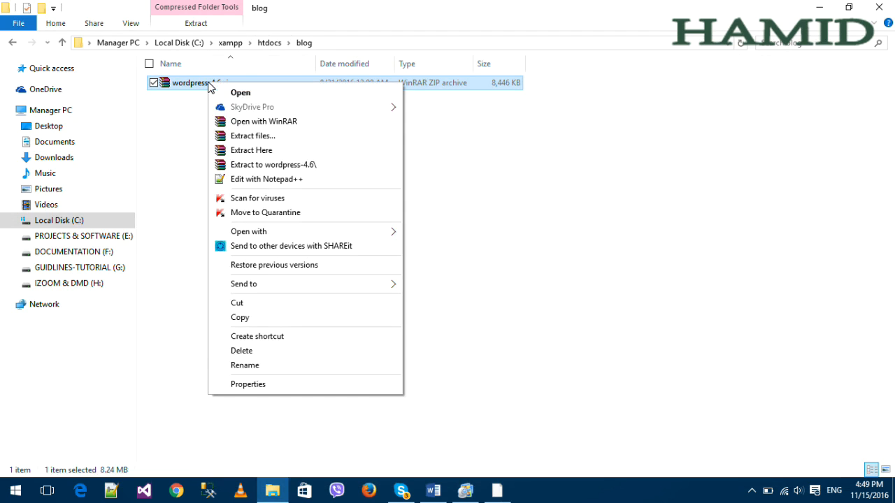
{"action": "left_click", "coordinate": [272, 166]}
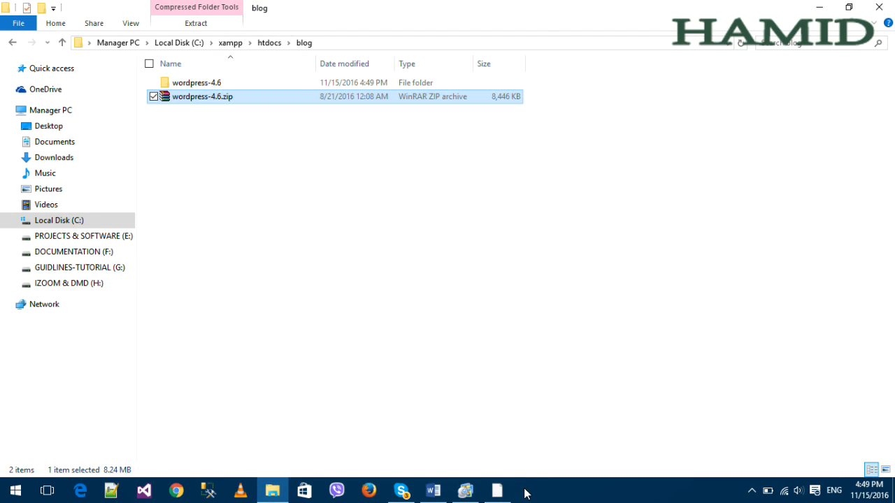
{"action": "left_click", "coordinate": [497, 491]}
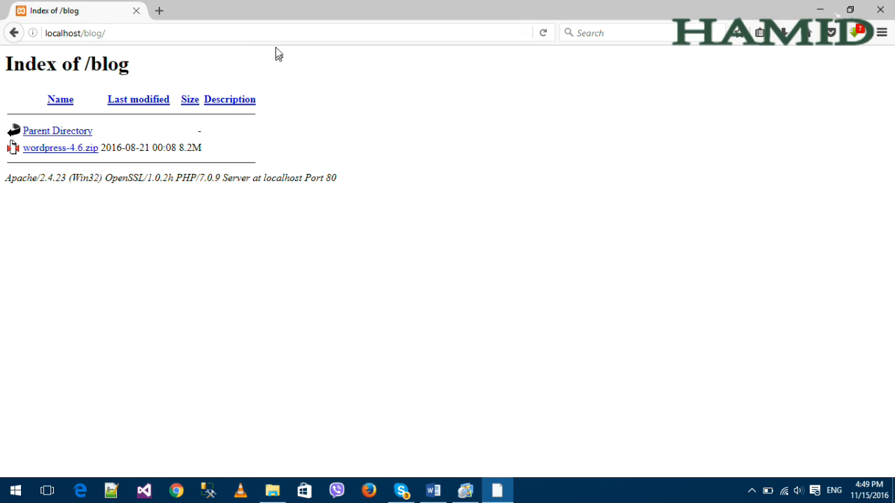
{"action": "left_click", "coordinate": [276, 40]}
{"action": "key", "text": "Return"}
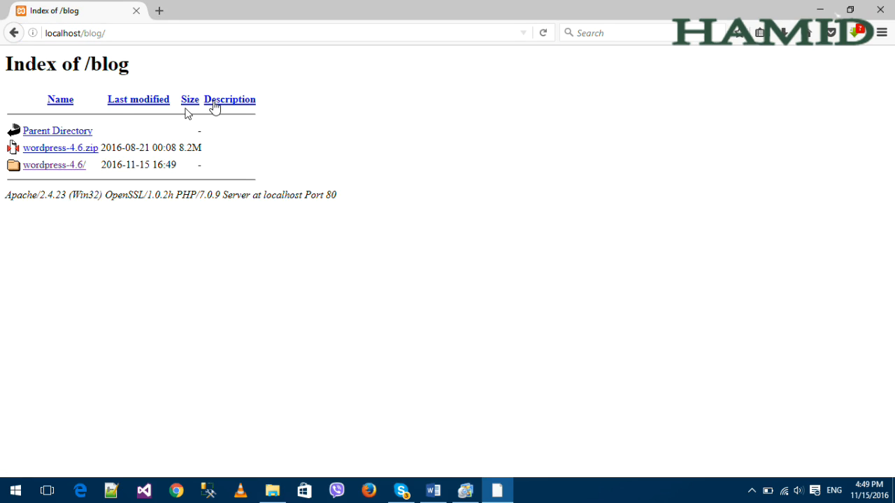
Browse into wordpress-4.6/wordpress to launch setup, then highlight the nested path in the address.
{"action": "left_click", "coordinate": [54, 171]}
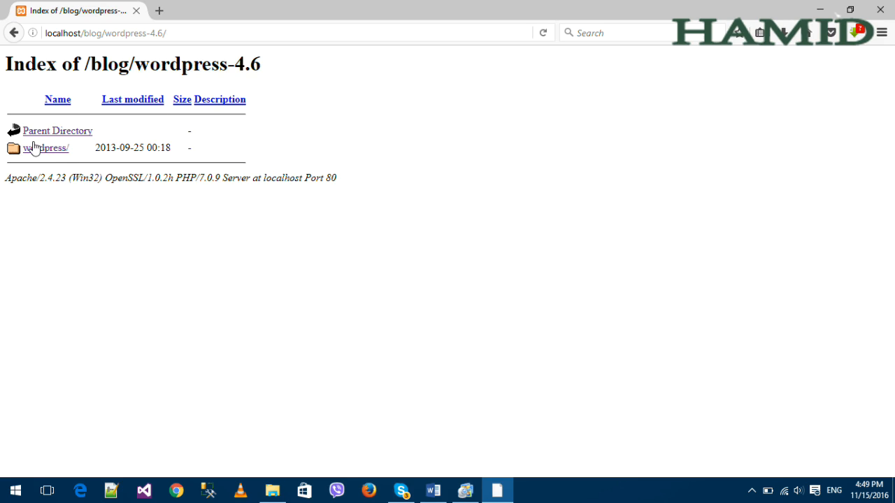
{"action": "left_click", "coordinate": [60, 153]}
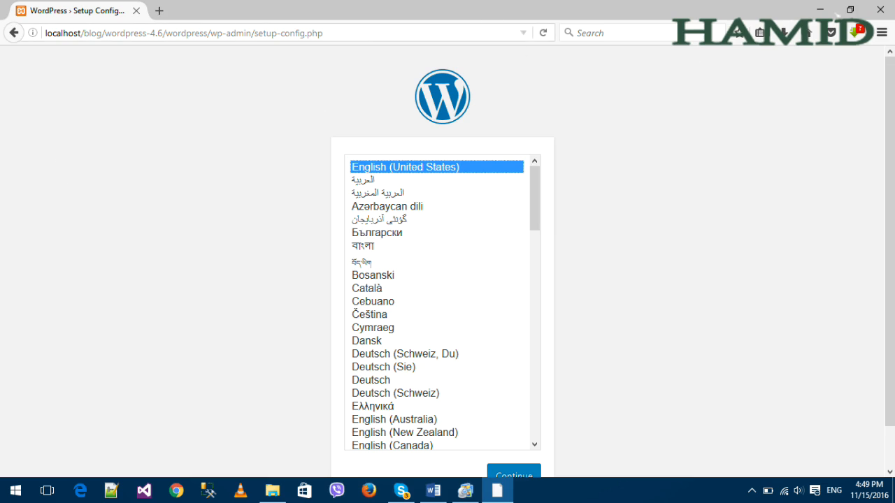
{"action": "left_click", "coordinate": [361, 33]}
{"action": "left_click", "coordinate": [237, 67]}
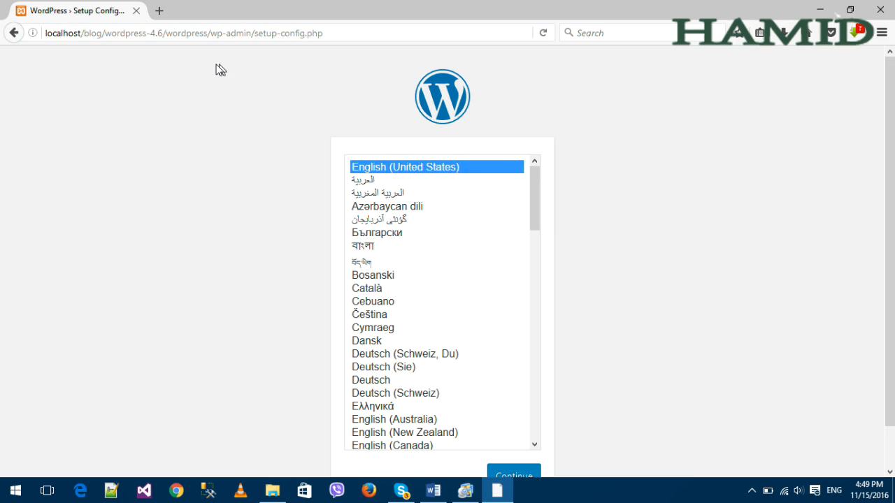
{"action": "left_click_drag", "start_coordinate": [46, 33], "coordinate": [353, 35]}
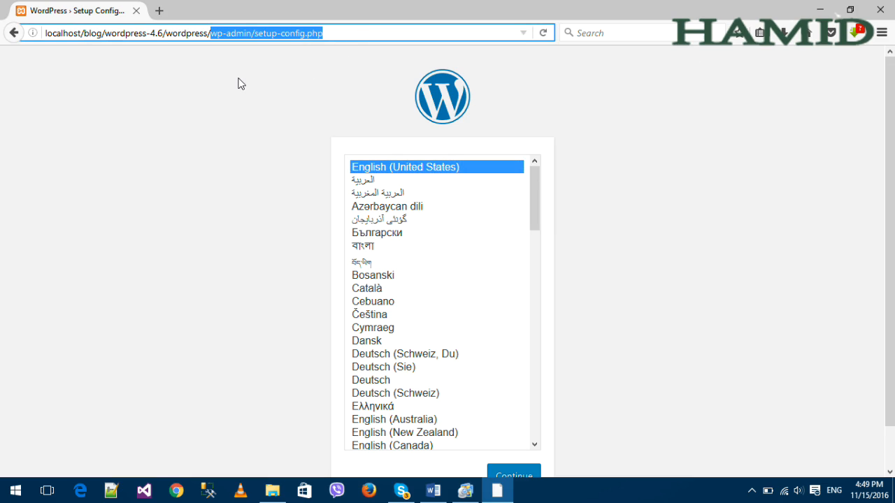
{"action": "left_click", "coordinate": [89, 33], "text": "shift"}
{"action": "left_click", "coordinate": [252, 142]}
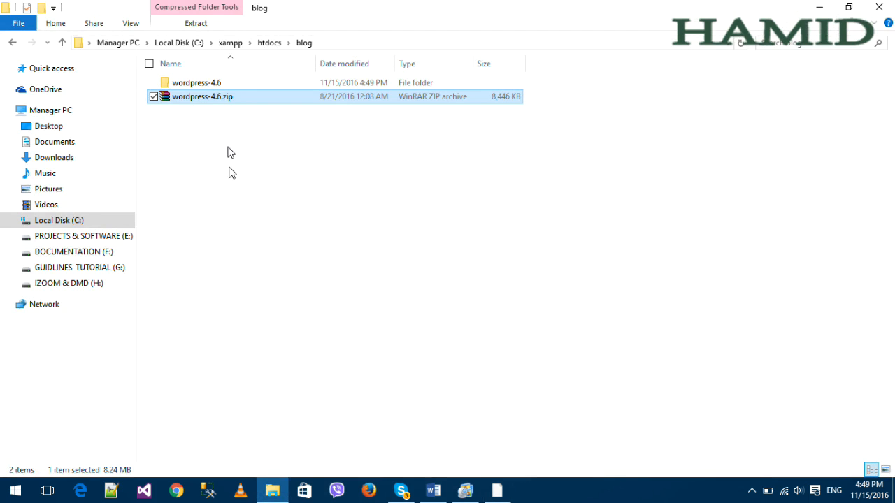
Move all 19 WordPress files from wordpress-4.6\wordpress directly into the blog folder.
{"action": "double_click", "coordinate": [209, 85]}
{"action": "double_click", "coordinate": [218, 88]}
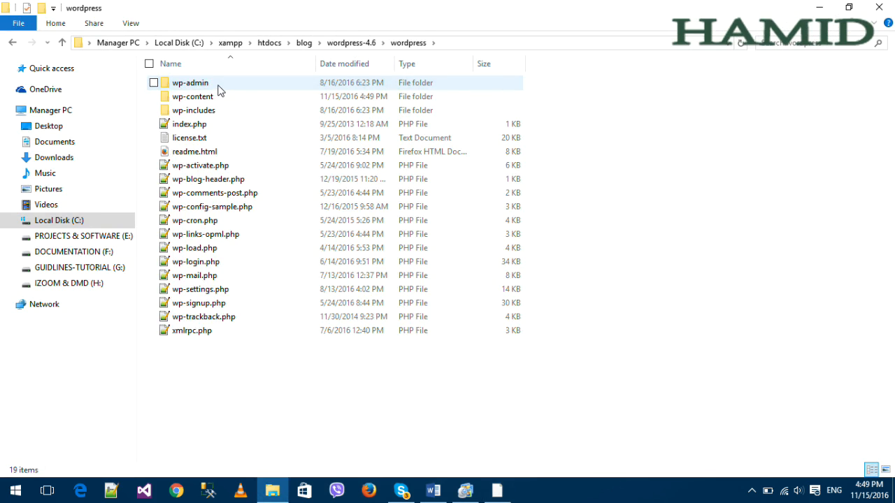
{"action": "key", "text": "ctrl+a"}
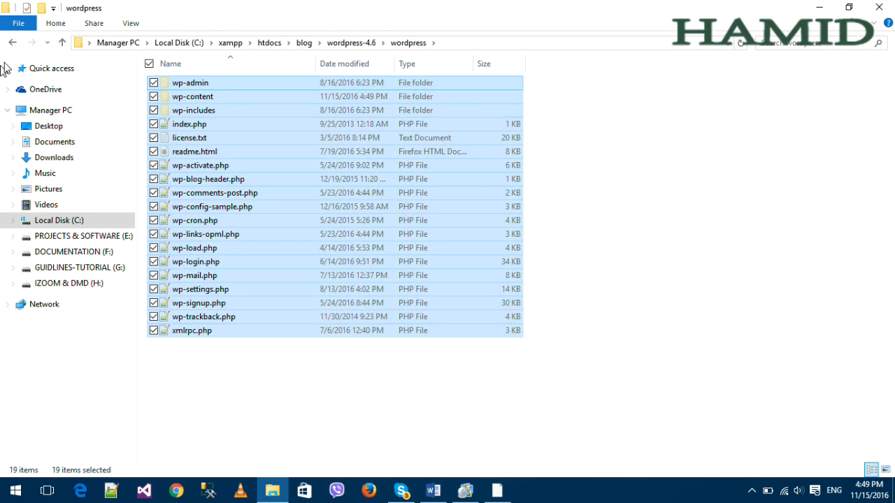
{"action": "left_click", "coordinate": [13, 43]}
{"action": "left_click", "coordinate": [14, 43]}
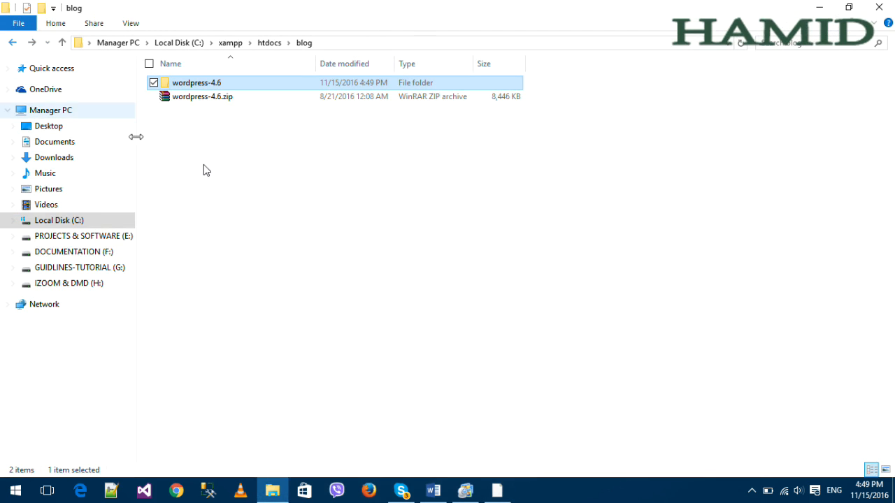
{"action": "left_click", "coordinate": [303, 43]}
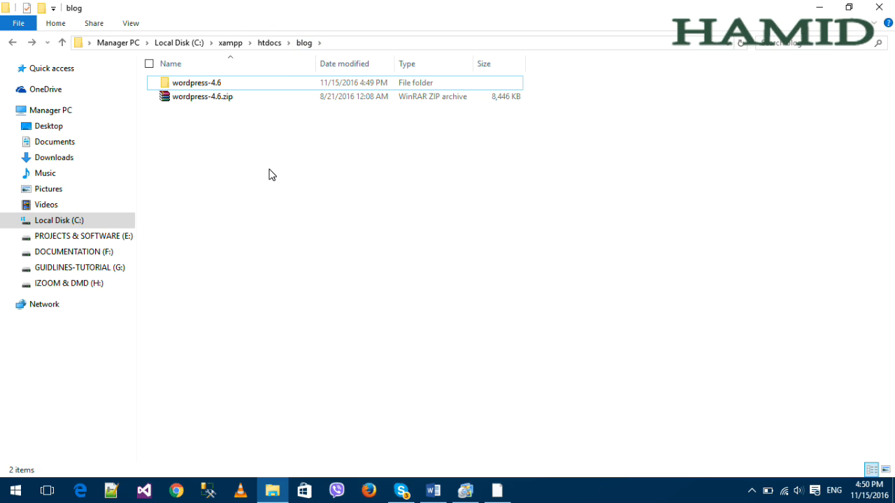
{"action": "key", "text": "ctrl+v"}
Delete the emptied wordpress-4.6 folder and wordpress-4.6.zip, then return to Firefox.
{"action": "double_click", "coordinate": [216, 83]}
{"action": "double_click", "coordinate": [216, 85]}
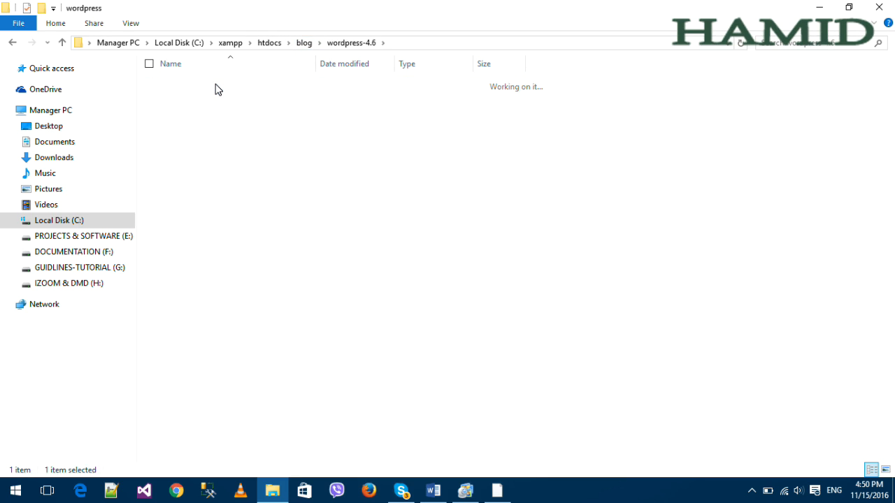
{"action": "key", "text": "BackSpace"}
{"action": "key", "text": "BackSpace"}
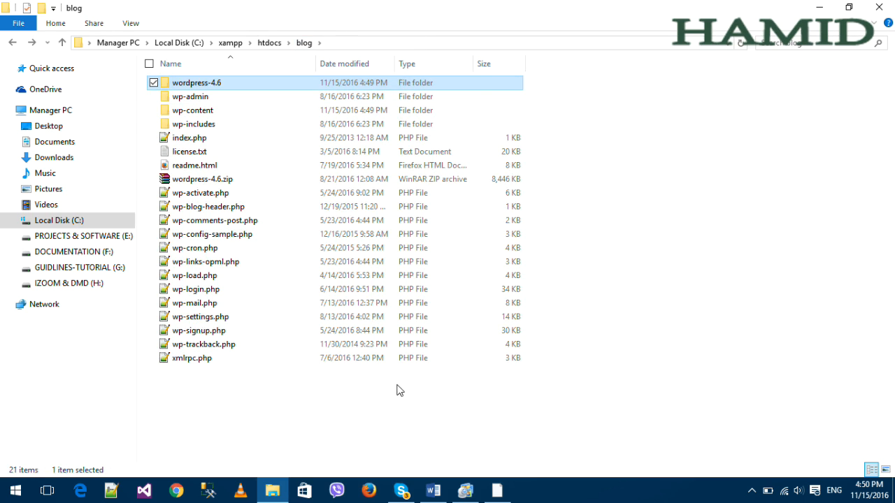
{"action": "left_click", "coordinate": [204, 128]}
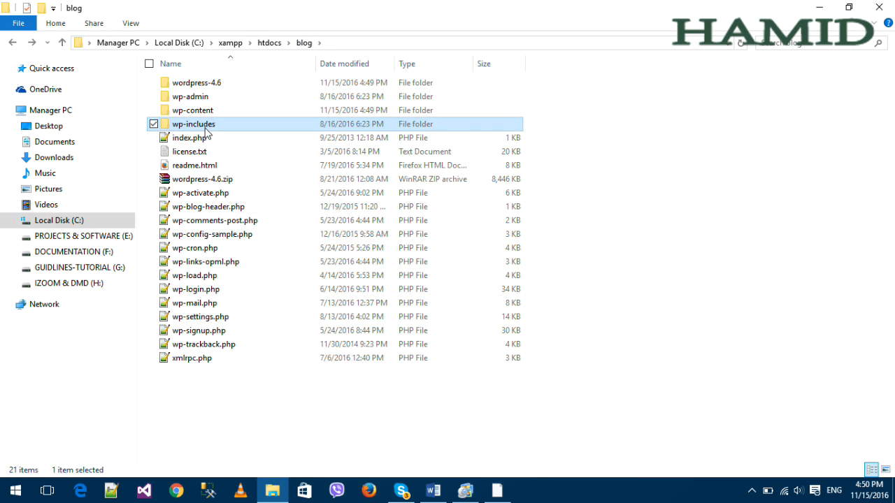
{"action": "left_click", "coordinate": [226, 85]}
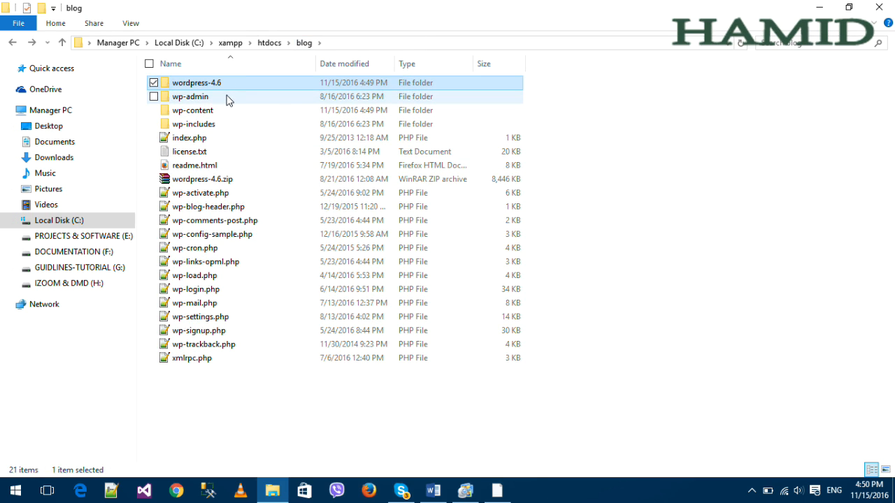
{"action": "key", "text": "Delete"}
{"action": "left_click", "coordinate": [232, 168]}
{"action": "key", "text": "Delete"}
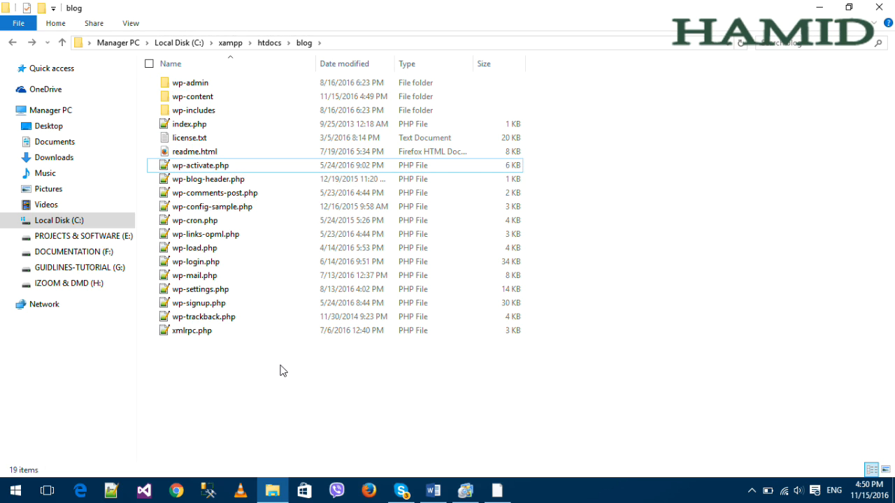
{"action": "left_click", "coordinate": [465, 486]}
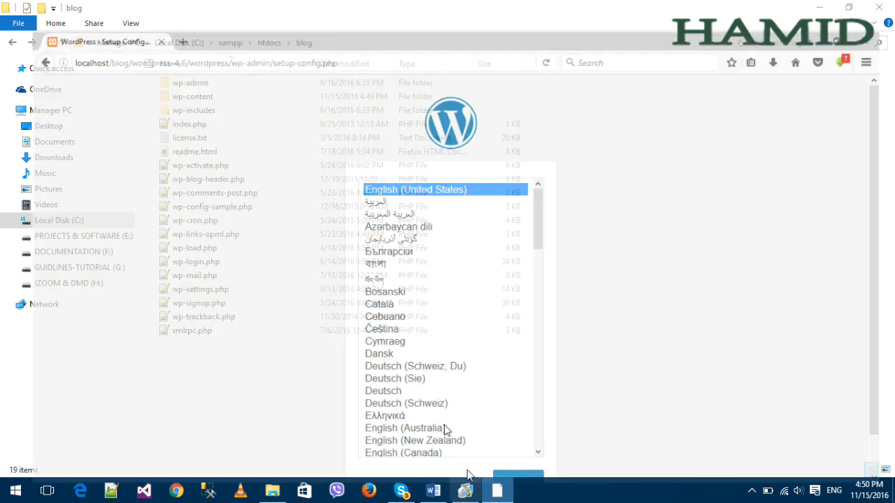
Trim the address to localhost/blog/ and load the setup language page from there.
{"action": "left_click_drag", "start_coordinate": [105, 33], "coordinate": [616, 39]}
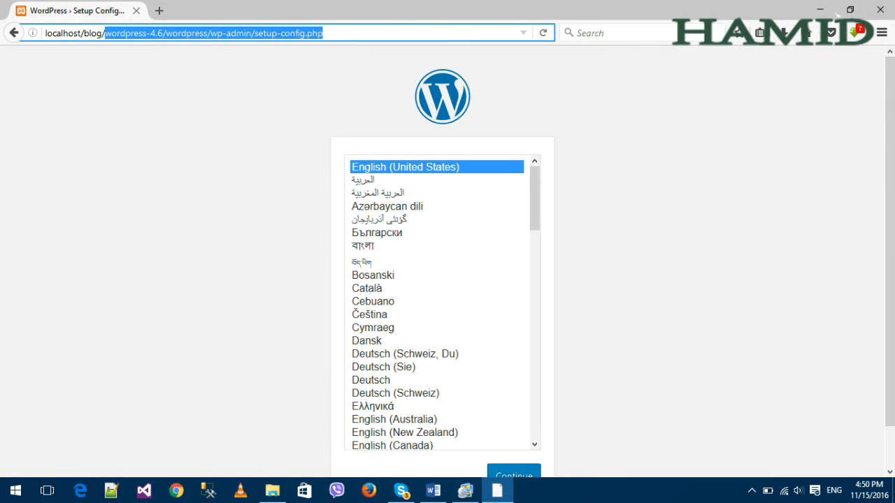
{"action": "key", "text": "BackSpace"}
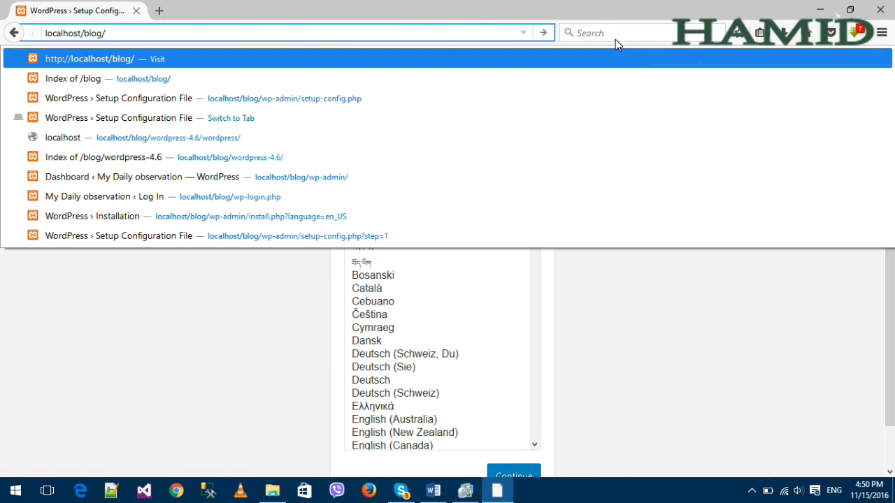
{"action": "key", "text": "Return"}
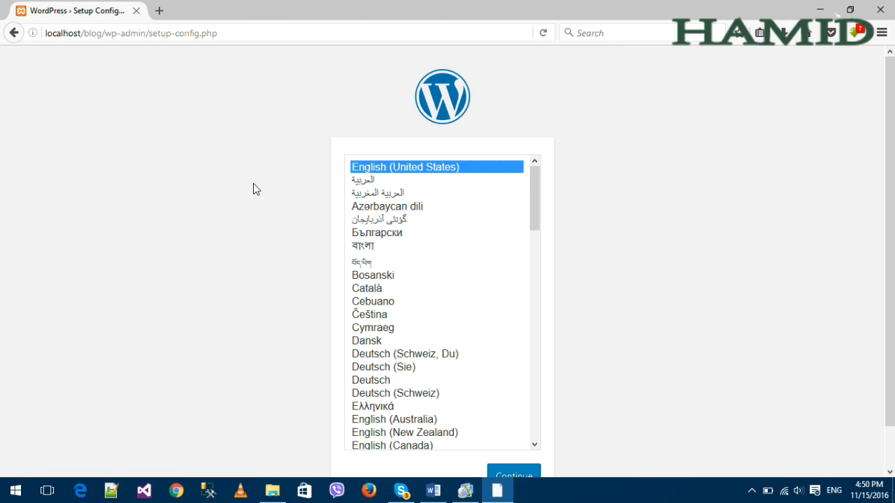
{"action": "scroll", "coordinate": [253, 183], "scroll_direction": "down", "scroll_amount": 1}
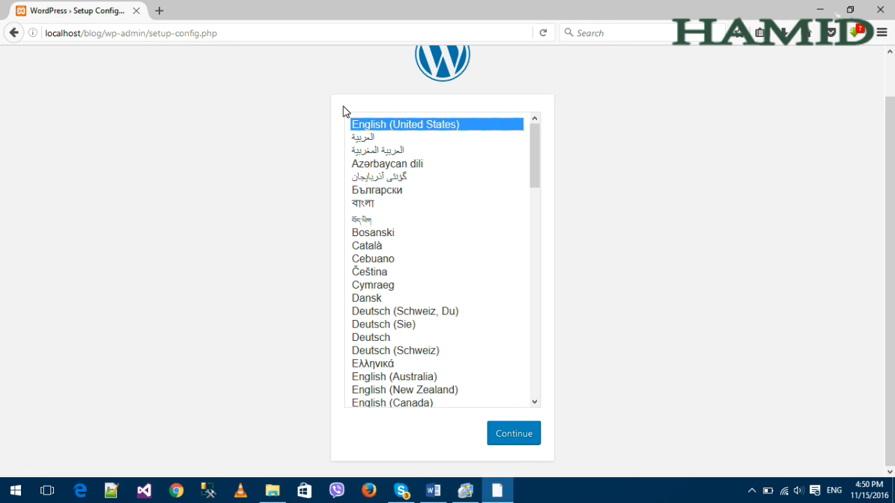
Continue with English (United States) and highlight the welcome page's introductory paragraph.
{"action": "left_click", "coordinate": [511, 437]}
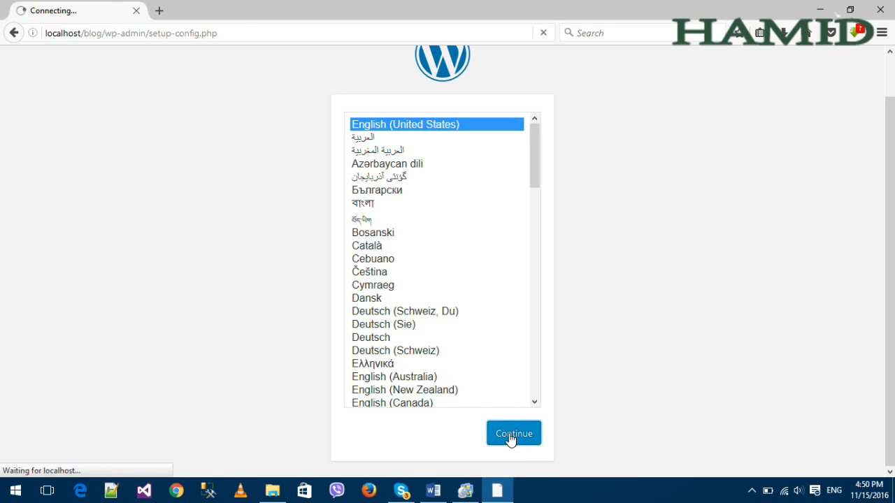
{"action": "left_click", "coordinate": [249, 411]}
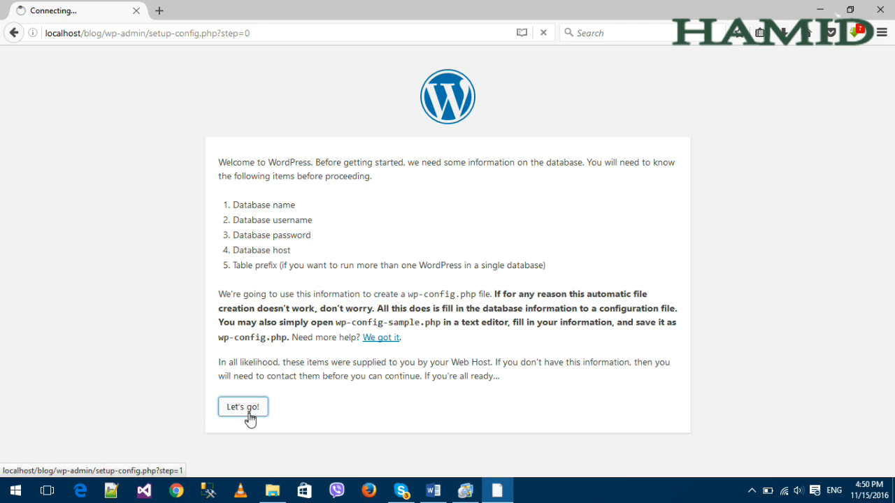
{"action": "left_click", "coordinate": [13, 34]}
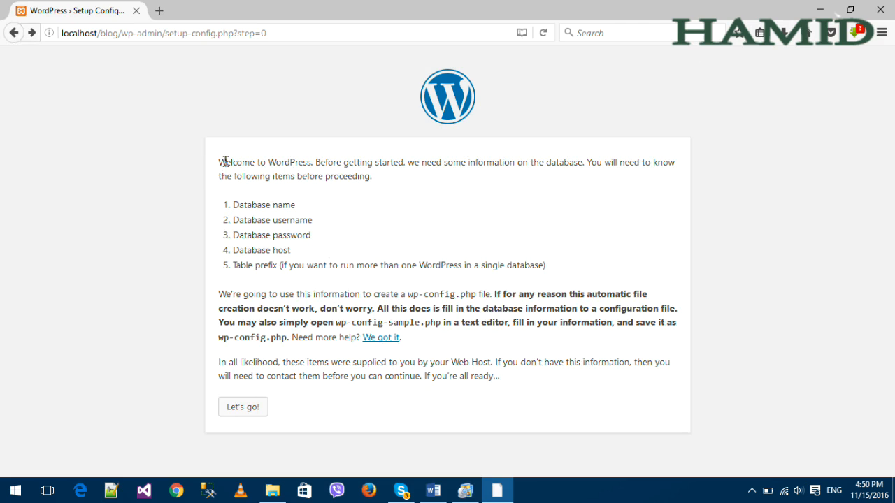
{"action": "left_click_drag", "start_coordinate": [225, 161], "coordinate": [422, 179]}
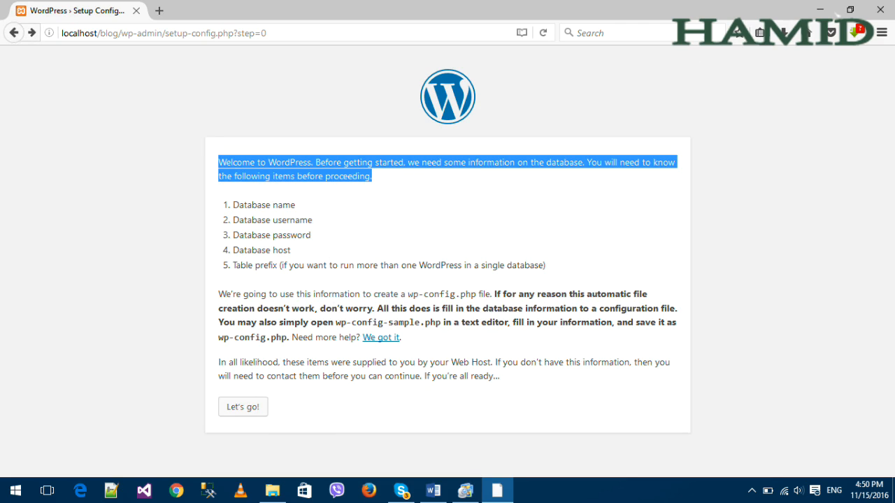
{"action": "left_click", "coordinate": [588, 170]}
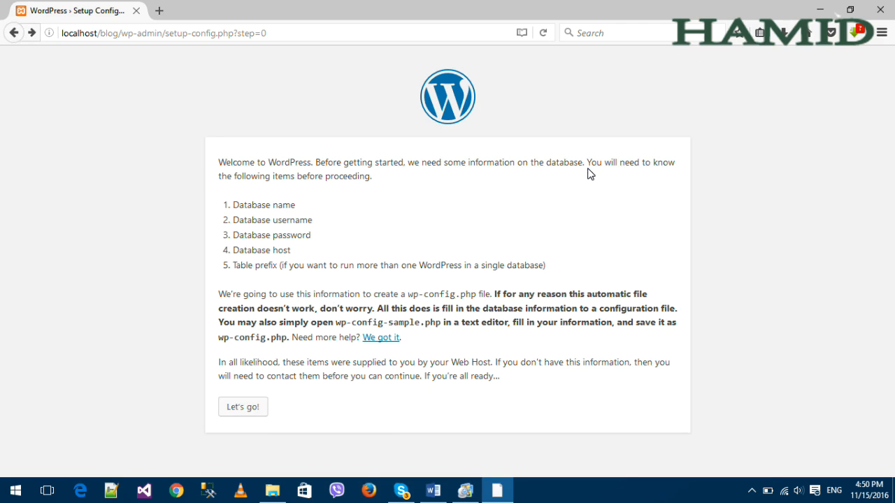
{"action": "left_click_drag", "start_coordinate": [227, 186], "coordinate": [375, 183]}
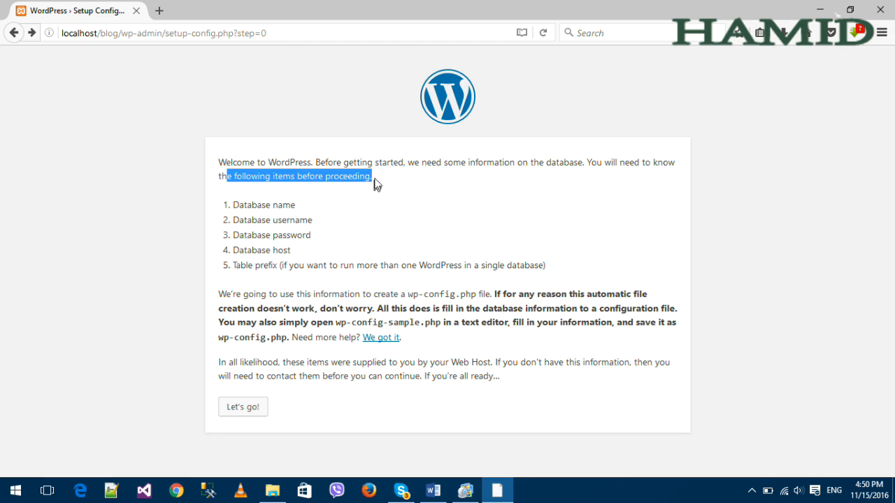
{"action": "left_click", "coordinate": [378, 186]}
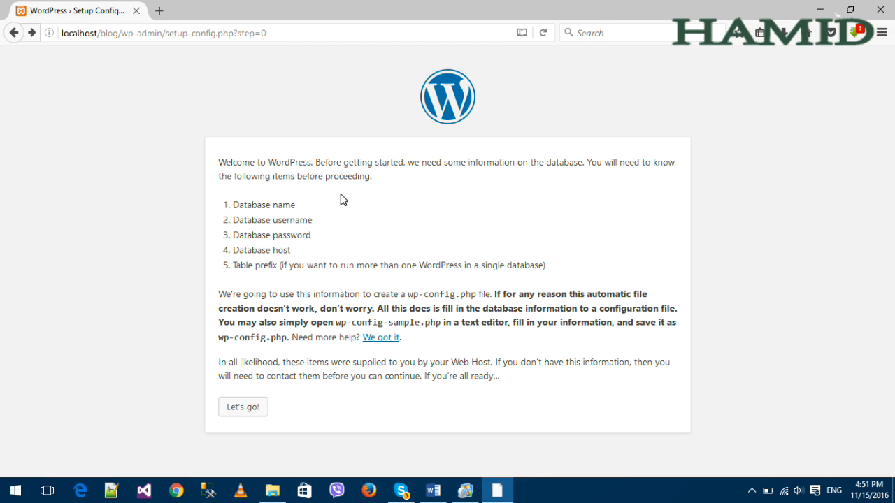
{"action": "left_click_drag", "start_coordinate": [373, 178], "coordinate": [192, 164]}
{"action": "left_click", "coordinate": [241, 213]}
Highlight the database username, password, host and table prefix requirements in turn.
{"action": "left_click_drag", "start_coordinate": [334, 221], "coordinate": [238, 224]}
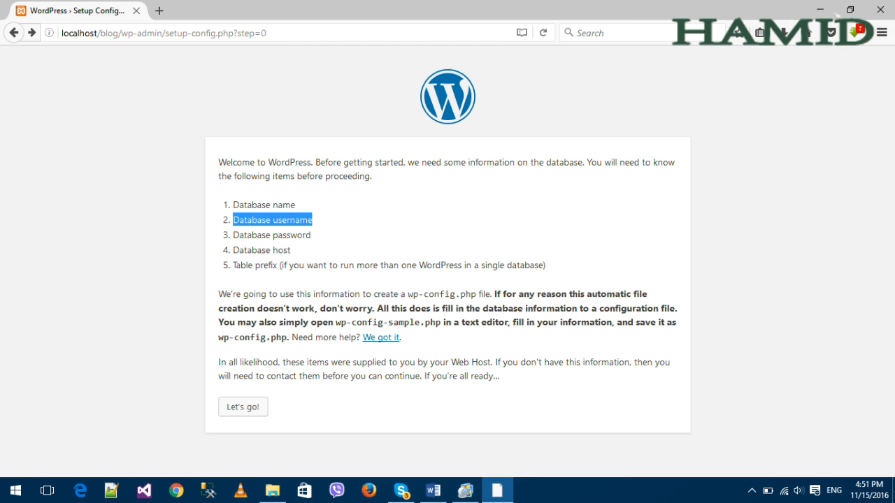
{"action": "left_click", "coordinate": [276, 241]}
{"action": "left_click_drag", "start_coordinate": [315, 235], "coordinate": [222, 228]}
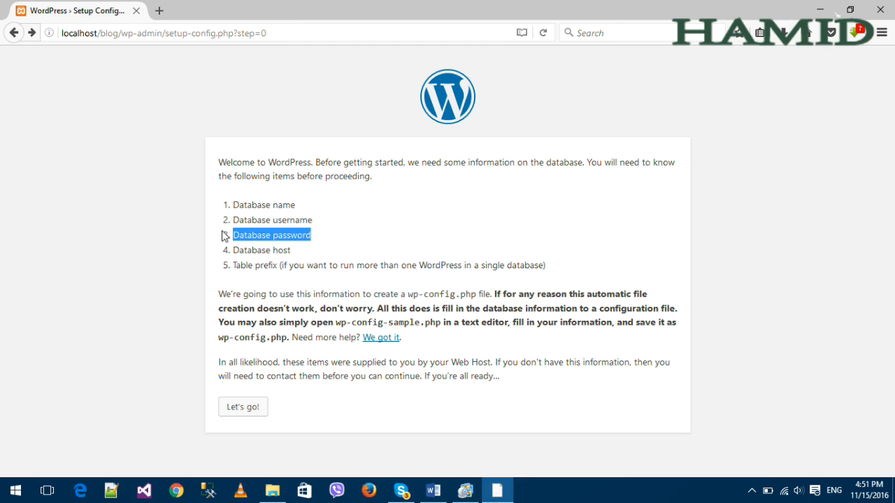
{"action": "left_click", "coordinate": [281, 252]}
{"action": "left_click_drag", "start_coordinate": [321, 254], "coordinate": [228, 253]}
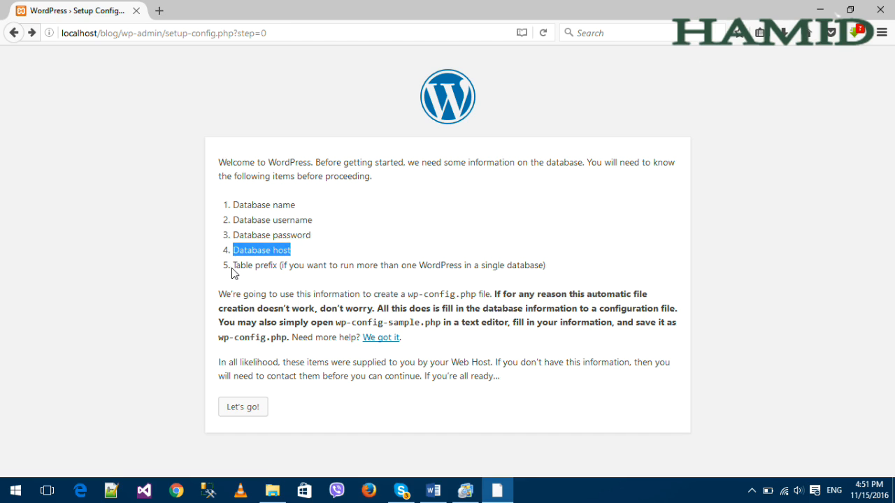
{"action": "left_click", "coordinate": [561, 278]}
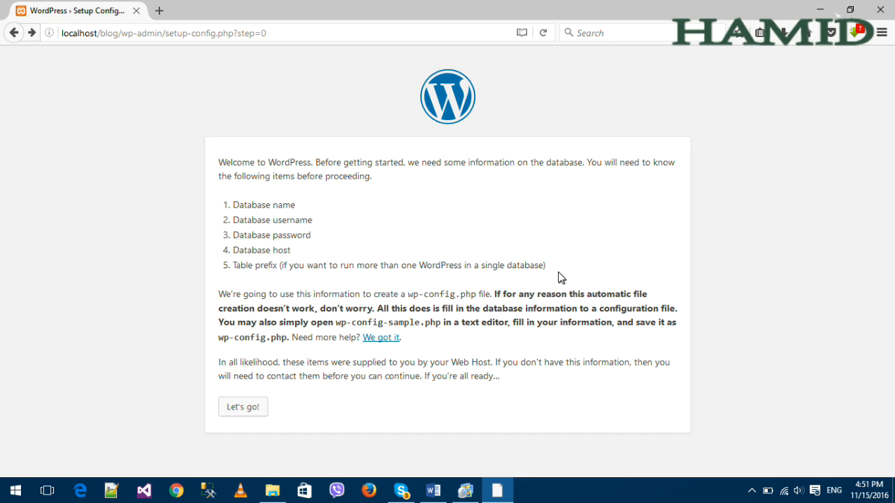
{"action": "left_click_drag", "start_coordinate": [540, 266], "coordinate": [240, 266]}
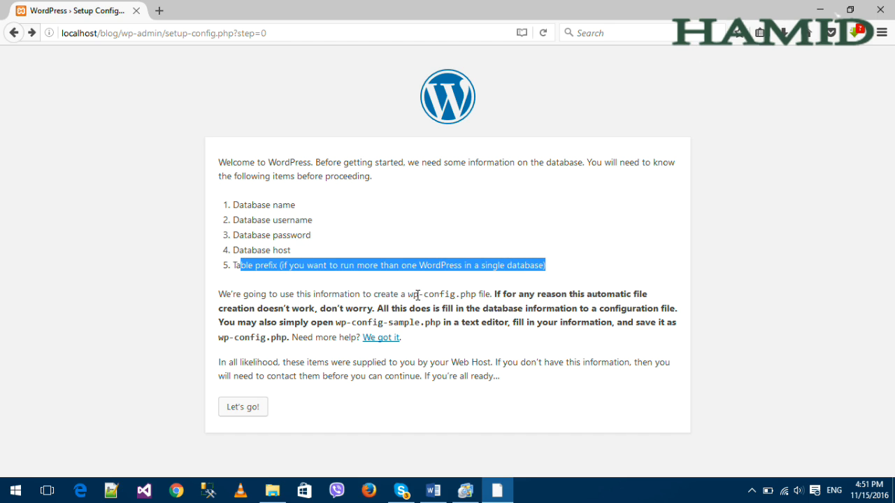
{"action": "left_click", "coordinate": [409, 293]}
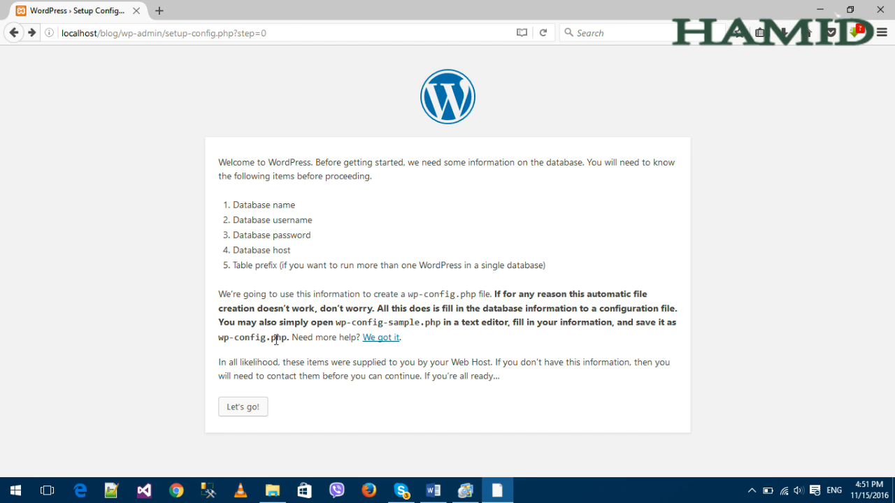
Open phpMyAdmin at localhost/phpmyadmin in a new tab.
{"action": "left_click", "coordinate": [159, 11]}
{"action": "type", "text": "ww"}
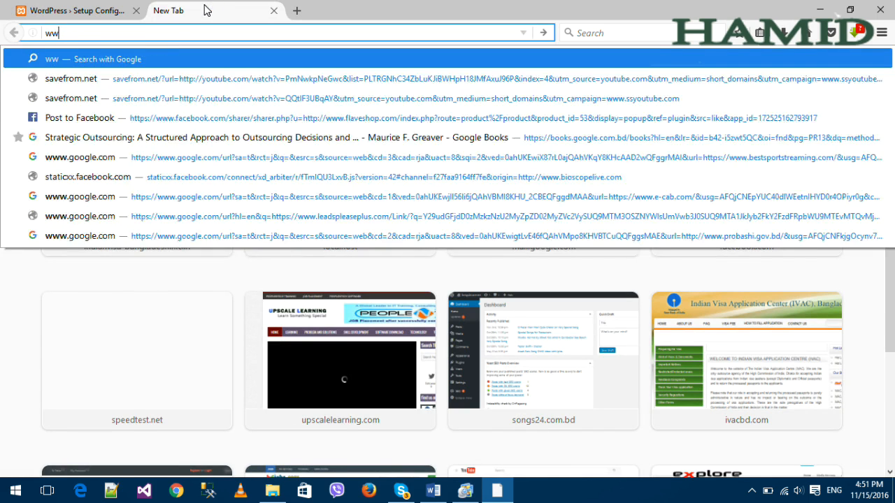
{"action": "key", "text": "BackSpace"}
{"action": "key", "text": "BackSpace"}
{"action": "type", "text": "localhost/"}
{"action": "key", "text": "Right"}
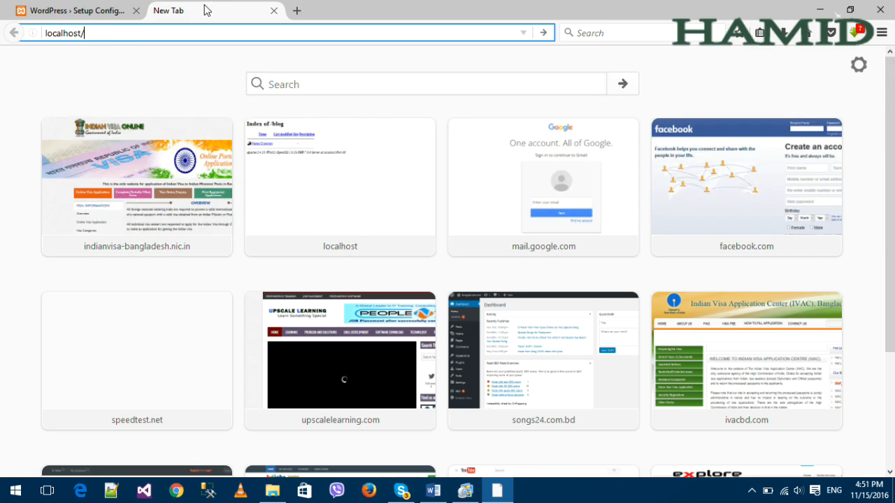
{"action": "type", "text": "php"}
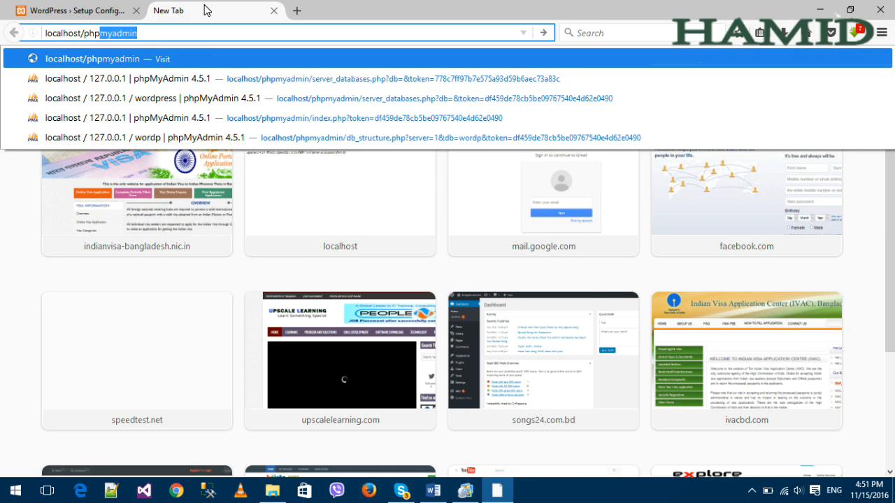
{"action": "key", "text": "Return"}
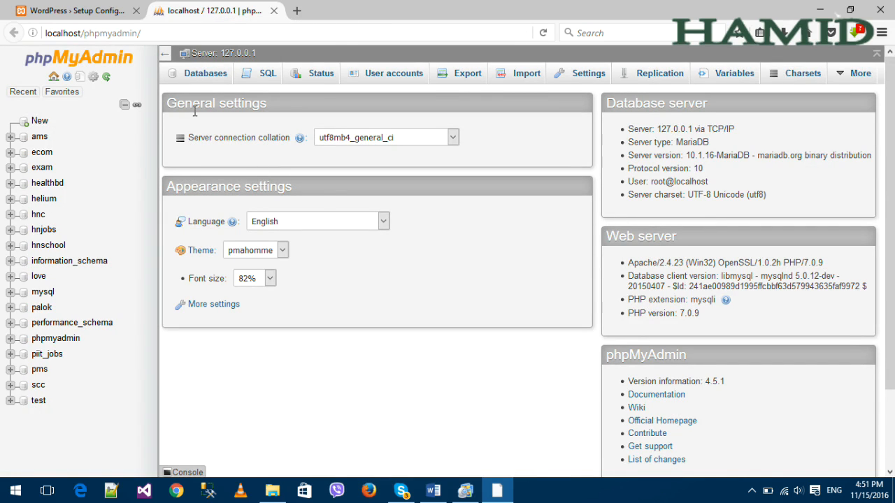
Create a database named 'blog' with utf8_general_ci collation from the Databases tab.
{"action": "left_click", "coordinate": [209, 78]}
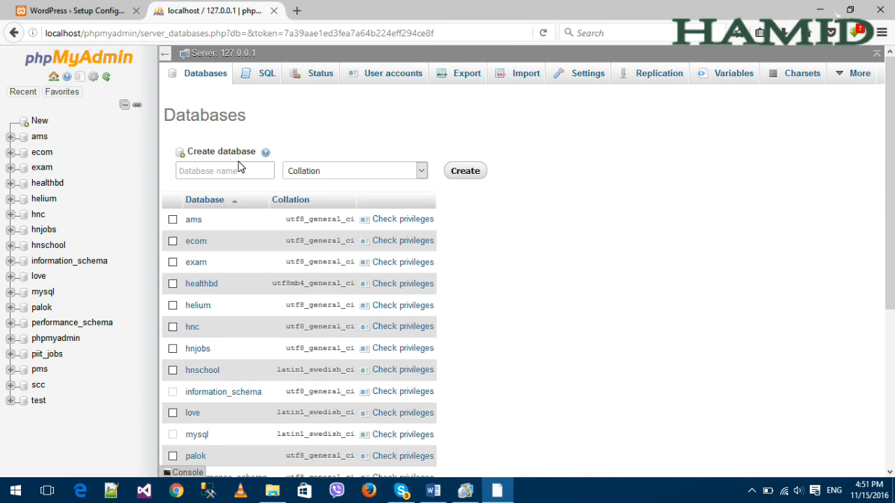
{"action": "left_click", "coordinate": [250, 176]}
{"action": "type", "text": "blog"}
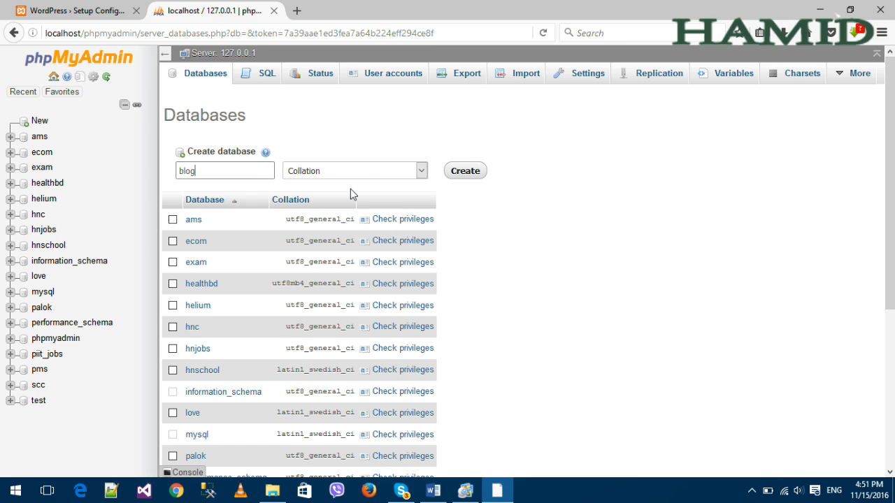
{"action": "left_click", "coordinate": [364, 167]}
{"action": "scroll", "coordinate": [384, 266], "scroll_direction": "down", "scroll_amount": 5}
{"action": "scroll", "coordinate": [385, 266], "scroll_direction": "down", "scroll_amount": 15}
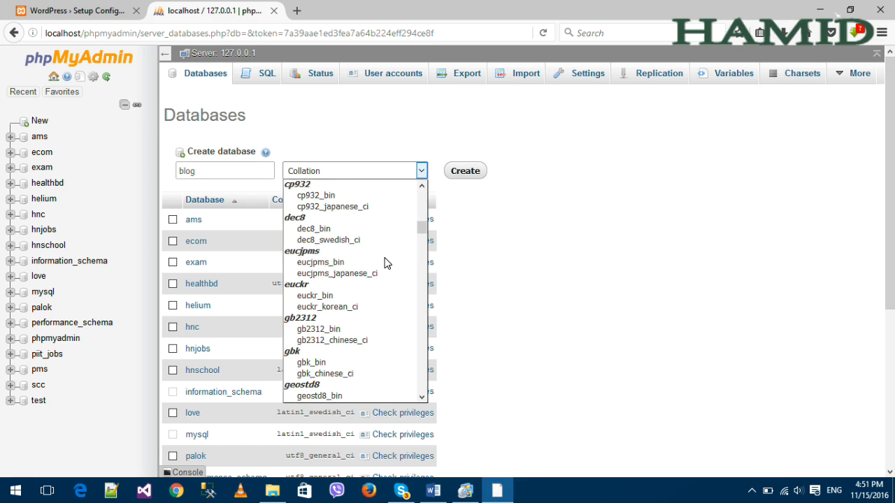
{"action": "scroll", "coordinate": [385, 266], "scroll_direction": "down", "scroll_amount": 20}
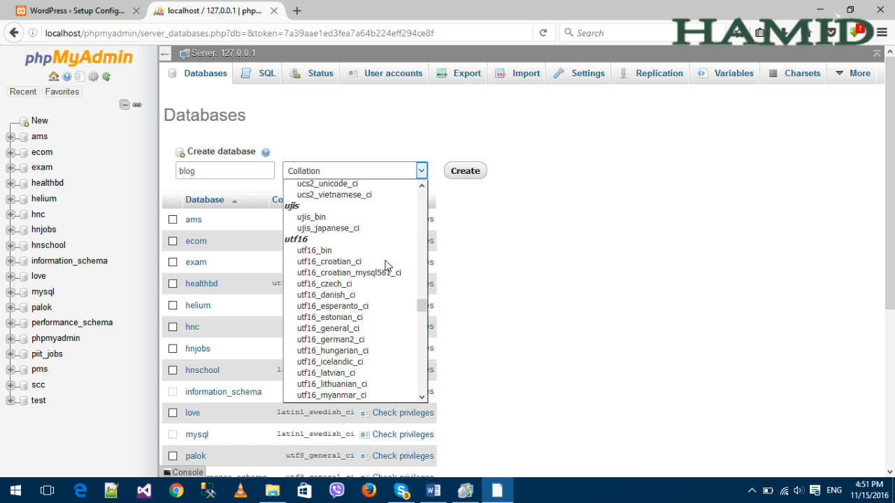
{"action": "scroll", "coordinate": [390, 275], "scroll_direction": "down", "scroll_amount": 5}
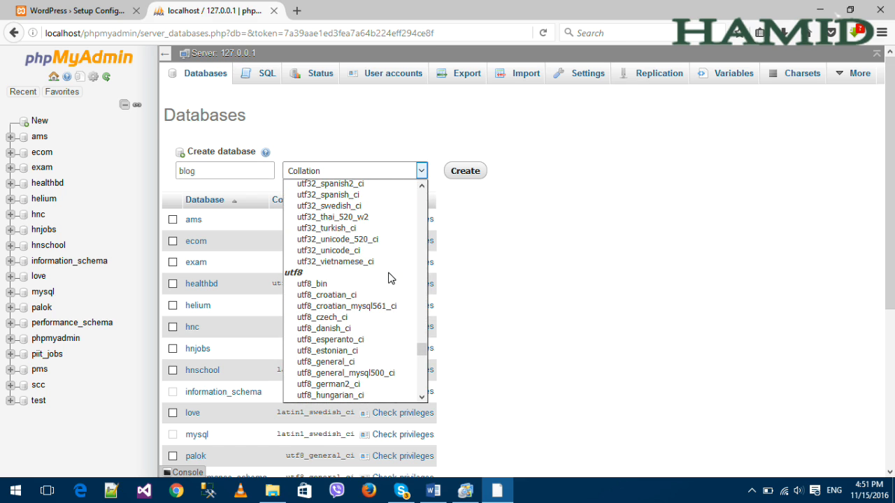
{"action": "left_click", "coordinate": [356, 361]}
{"action": "left_click", "coordinate": [476, 172]}
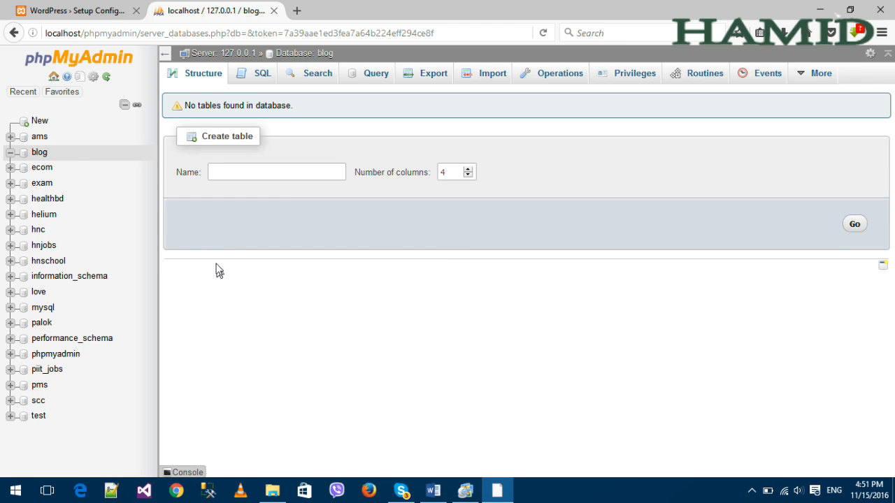
Compare the WordPress setup's database name and username requirements against the blog database.
{"action": "left_click", "coordinate": [39, 152]}
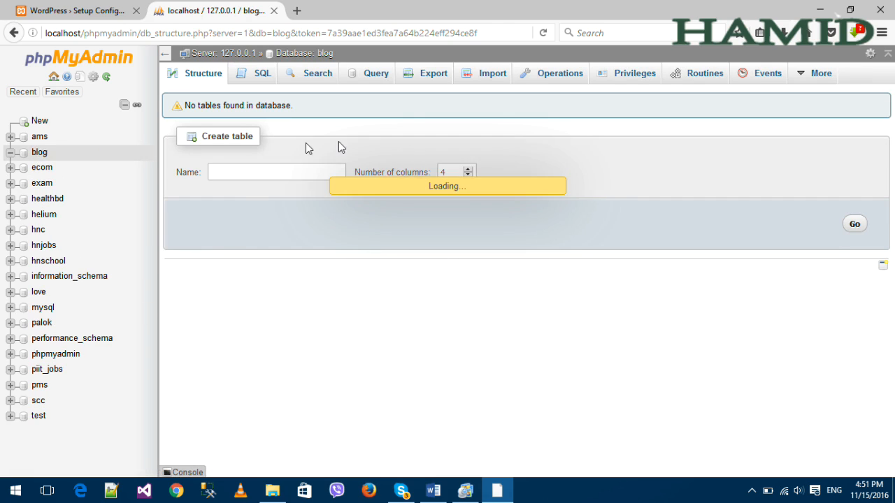
{"action": "left_click", "coordinate": [49, 7]}
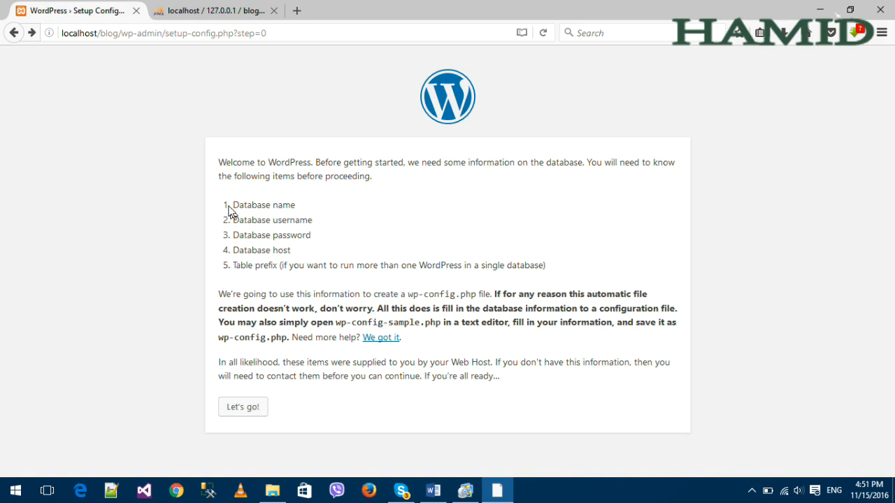
{"action": "double_click", "coordinate": [284, 205]}
{"action": "double_click", "coordinate": [282, 221]}
{"action": "left_click", "coordinate": [163, 5]}
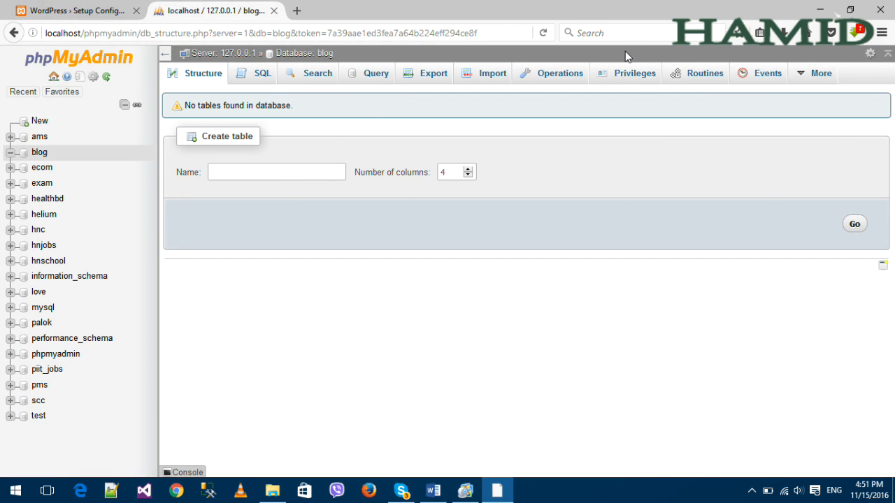
Check the blog database's Privileges to confirm the root users have access.
{"action": "left_click", "coordinate": [628, 75]}
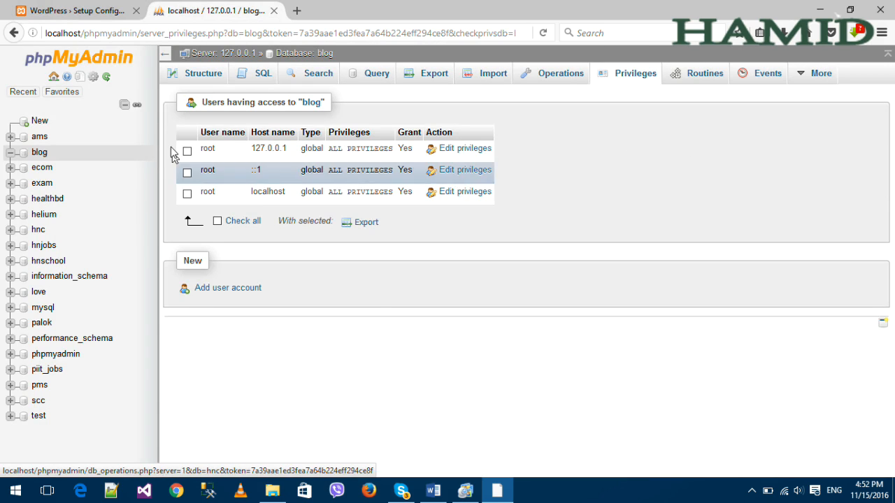
{"action": "double_click", "coordinate": [208, 149]}
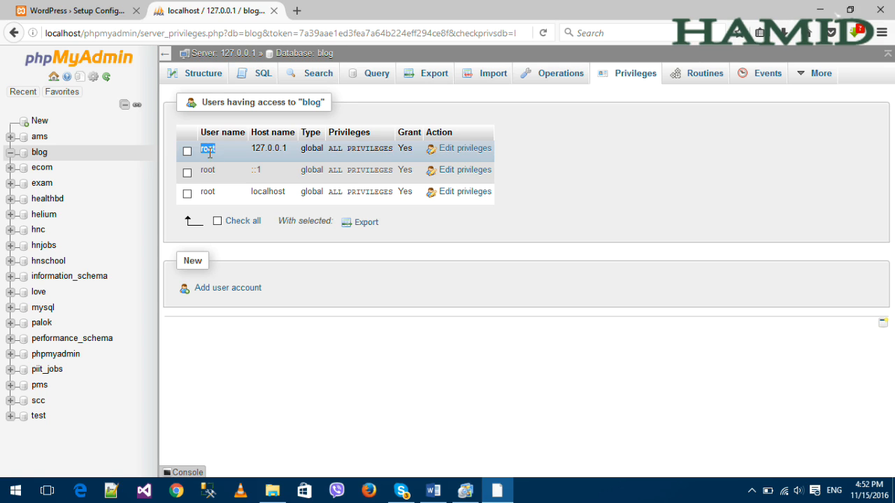
{"action": "left_click", "coordinate": [37, 155]}
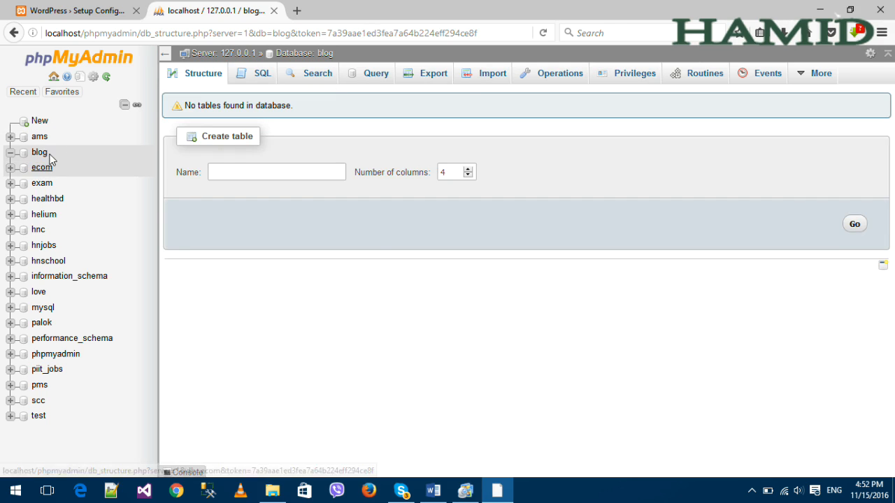
{"action": "left_click", "coordinate": [74, 10]}
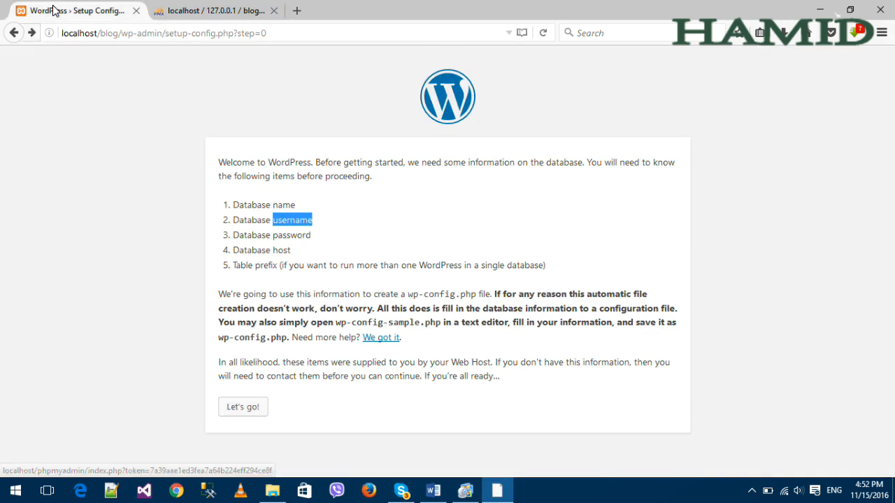
Enter database name blog, username root and an empty password in the connection form.
{"action": "left_click", "coordinate": [241, 366]}
{"action": "left_click", "coordinate": [240, 412]}
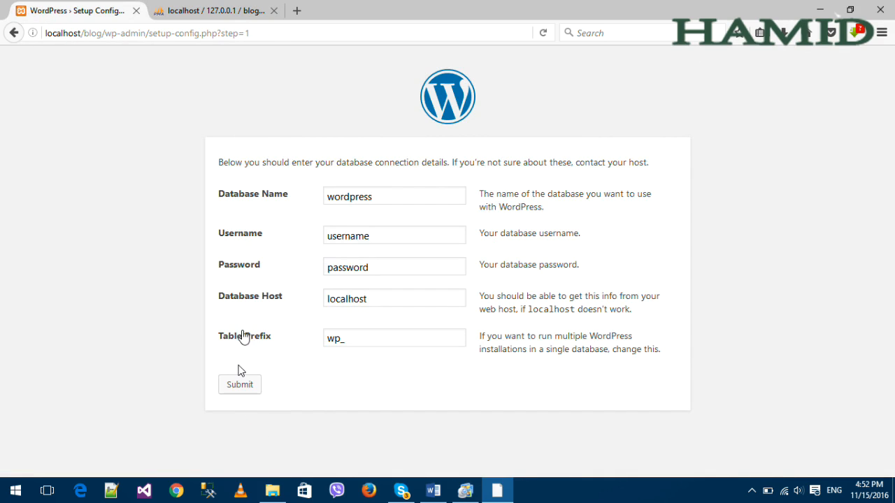
{"action": "double_click", "coordinate": [382, 195]}
{"action": "key", "text": "BackSpace"}
{"action": "double_click", "coordinate": [343, 235]}
{"action": "type", "text": "roo"}
{"action": "key", "text": "Down"}
{"action": "key", "text": "Return"}
{"action": "double_click", "coordinate": [339, 267]}
{"action": "key", "text": "BackSpace"}
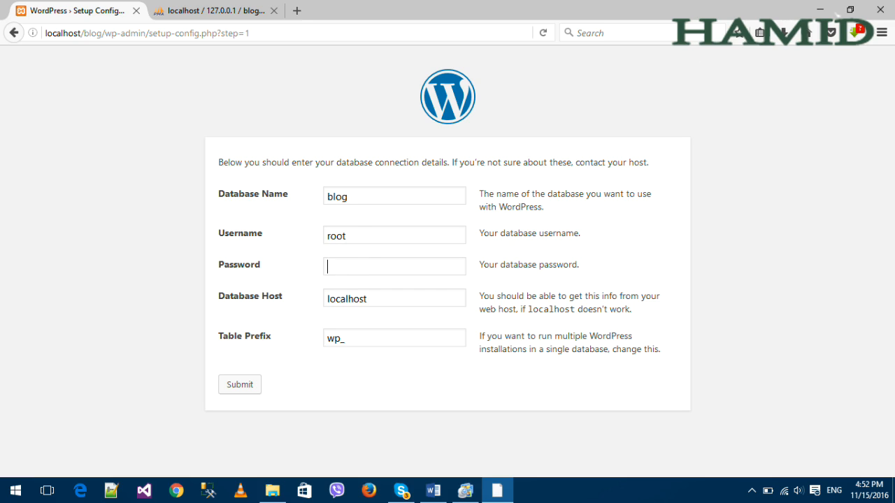
Keep host localhost, change the table prefix from wp_ to bb_, and submit.
{"action": "left_click", "coordinate": [233, 299]}
{"action": "left_click_drag", "start_coordinate": [233, 300], "coordinate": [160, 300]}
{"action": "left_click", "coordinate": [412, 320]}
{"action": "key", "text": "BackSpace"}
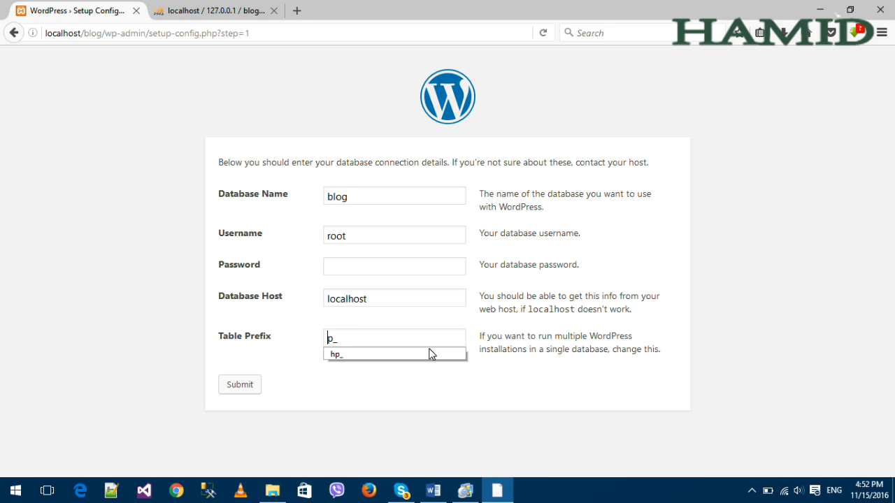
{"action": "type", "text": "b"}
{"action": "key", "text": "shift+Right"}
{"action": "key", "text": "BackSpace"}
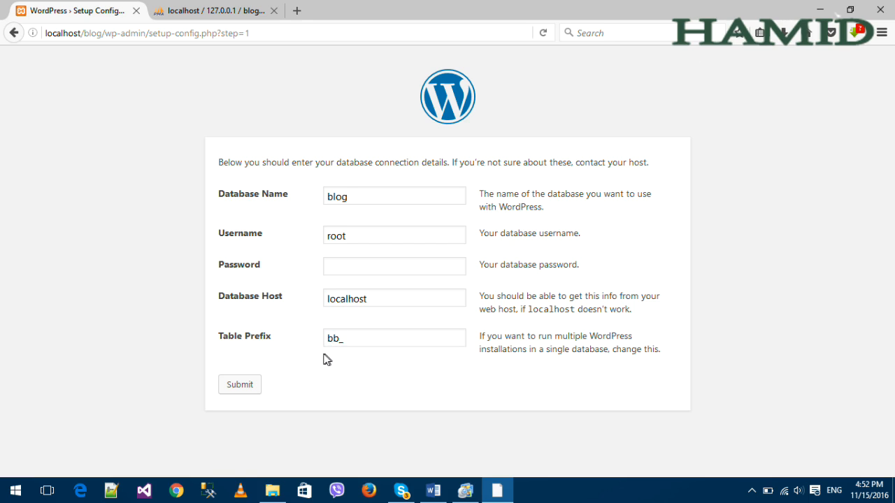
{"action": "left_click", "coordinate": [240, 386]}
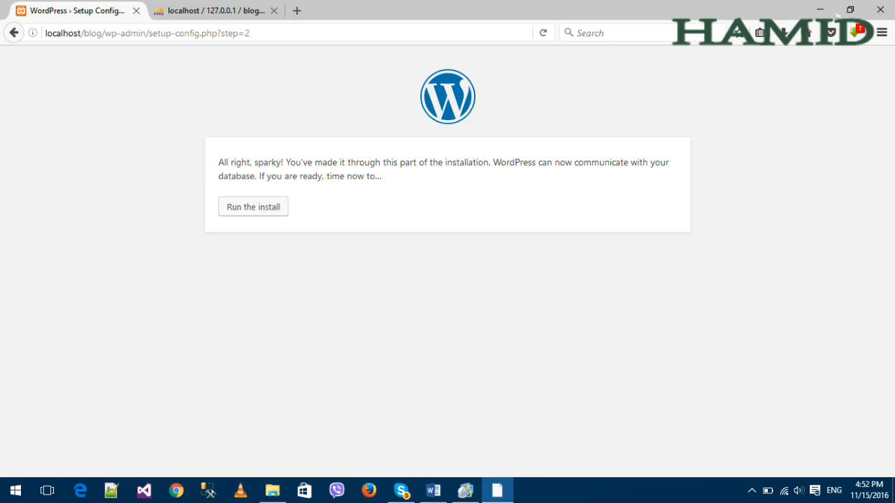
Review the 'All right, sparky!' connection confirmation and run the installation.
{"action": "left_click_drag", "start_coordinate": [218, 167], "coordinate": [519, 174]}
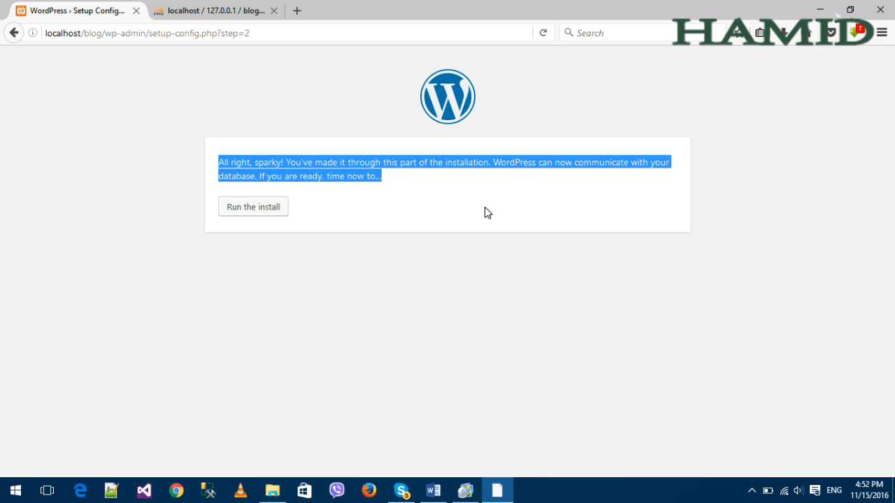
{"action": "left_click", "coordinate": [421, 183]}
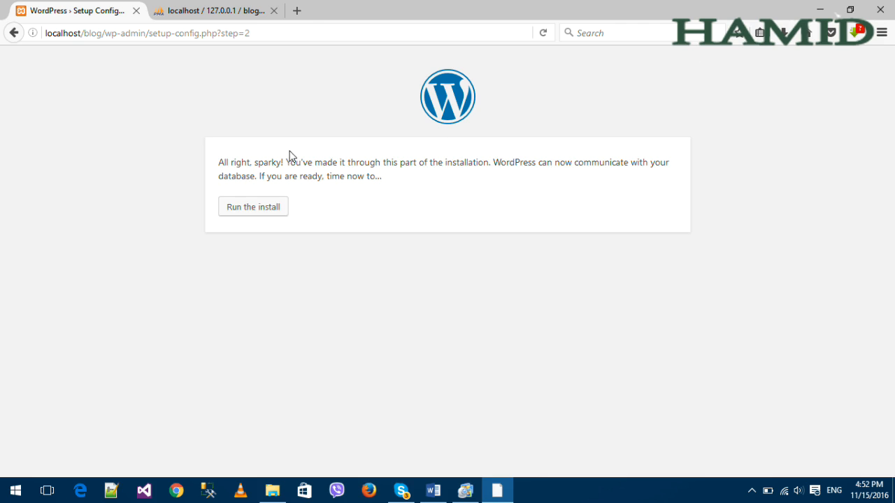
{"action": "left_click_drag", "start_coordinate": [215, 160], "coordinate": [511, 191]}
{"action": "left_click", "coordinate": [432, 201]}
{"action": "left_click_drag", "start_coordinate": [218, 165], "coordinate": [408, 188]}
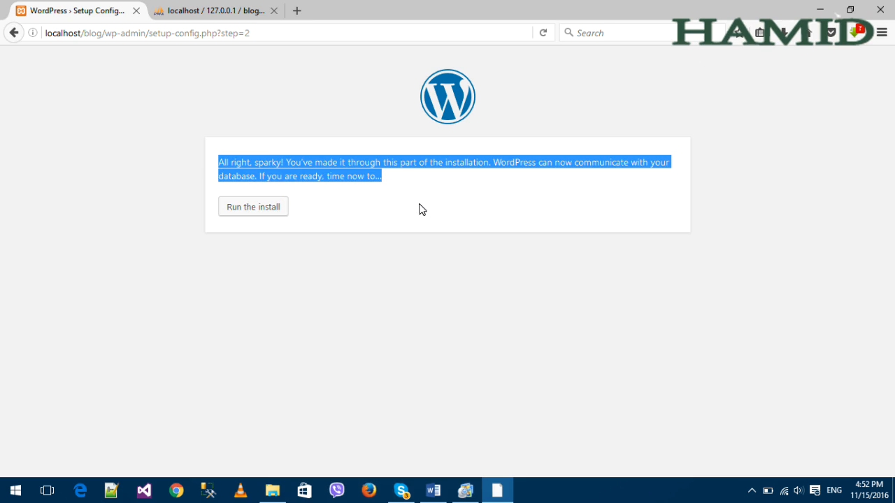
{"action": "left_click", "coordinate": [275, 176]}
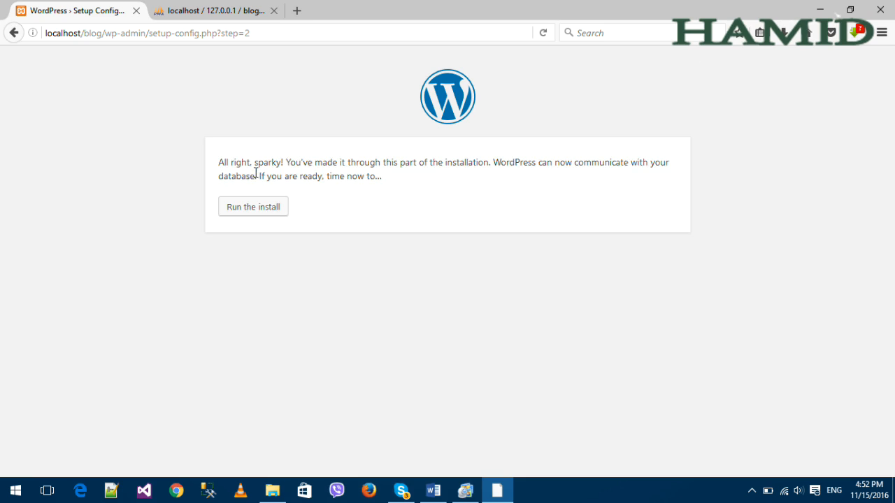
{"action": "left_click", "coordinate": [255, 206]}
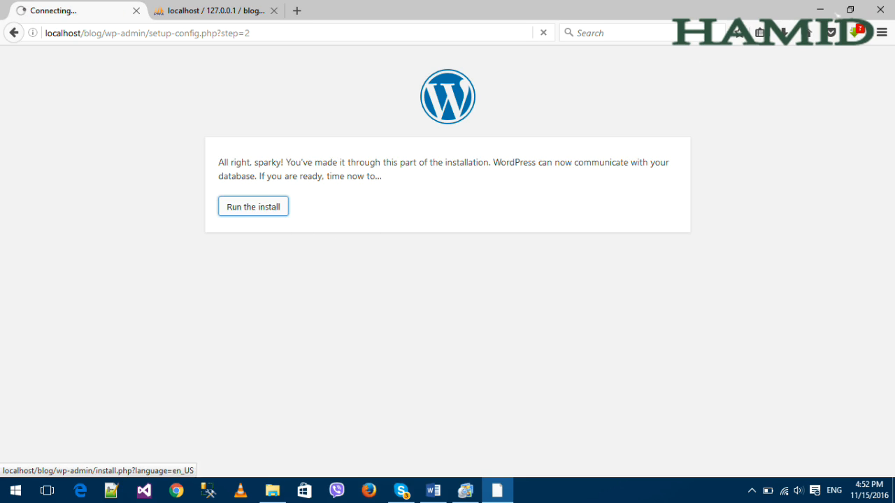
{"action": "left_click", "coordinate": [227, 14]}
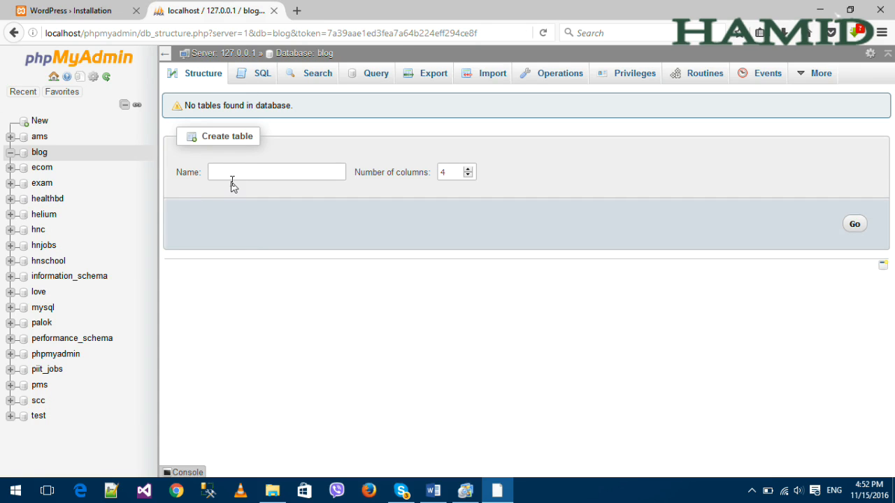
Reload phpMyAdmin and reopen the blog database to confirm it still has no tables.
{"action": "left_click", "coordinate": [39, 151]}
{"action": "left_click", "coordinate": [40, 154]}
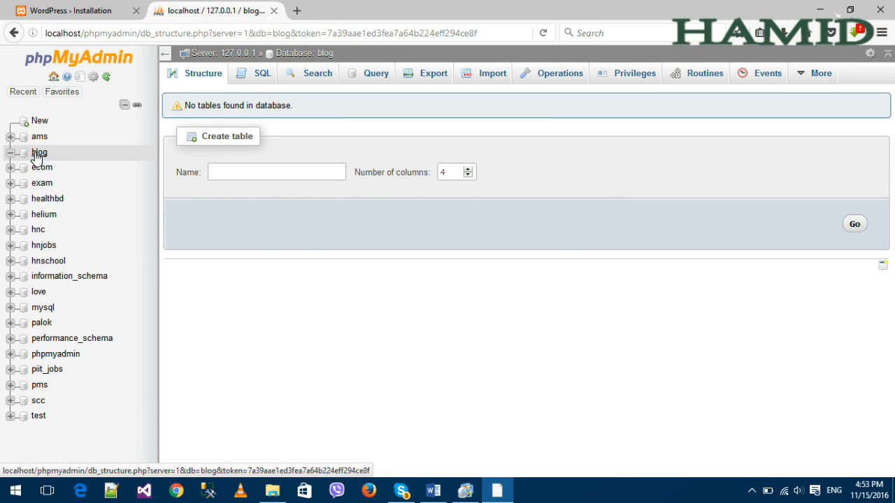
{"action": "left_click", "coordinate": [76, 8]}
{"action": "left_click", "coordinate": [242, 10]}
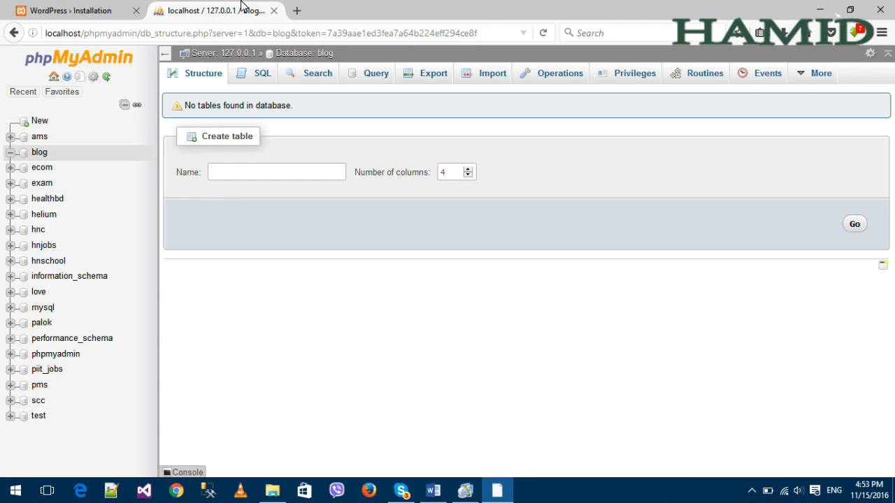
{"action": "left_click", "coordinate": [545, 32]}
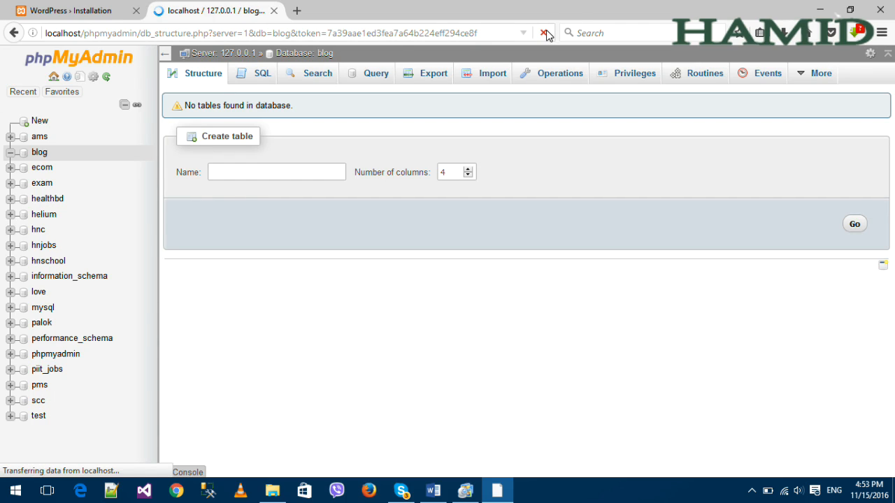
{"action": "left_click", "coordinate": [40, 168]}
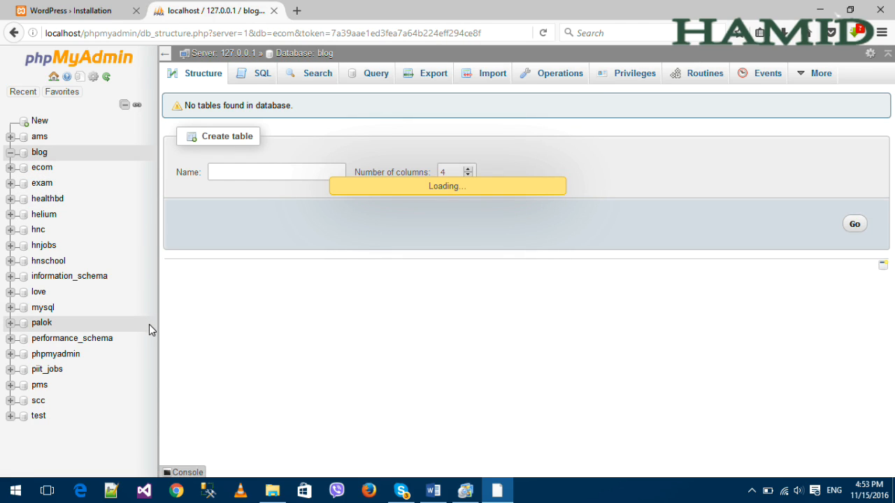
{"action": "left_click", "coordinate": [40, 155]}
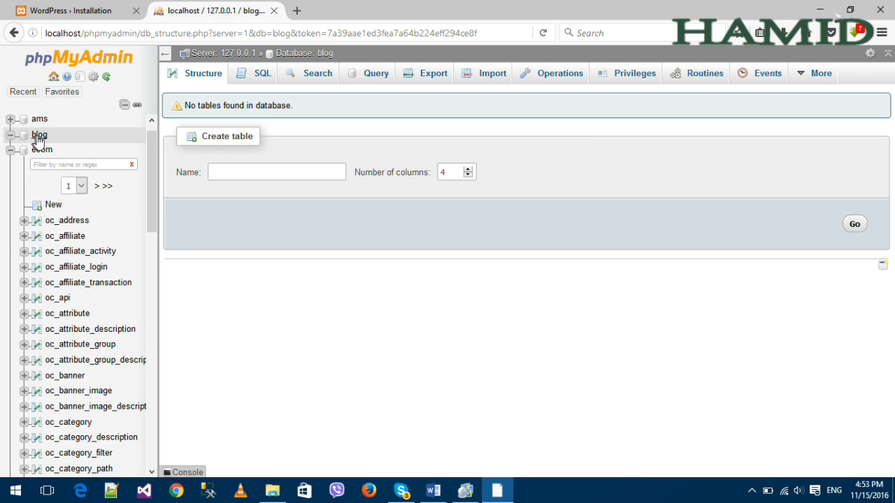
{"action": "left_click", "coordinate": [39, 137]}
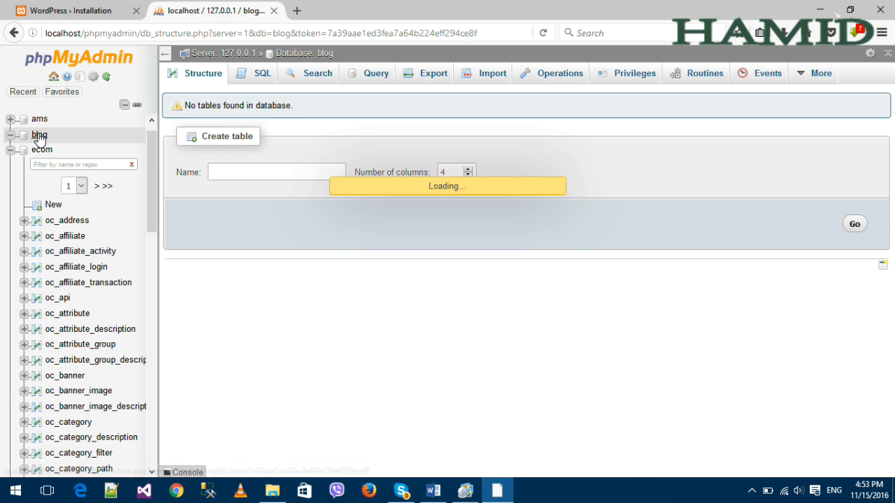
{"action": "left_click", "coordinate": [10, 151]}
{"action": "left_click", "coordinate": [44, 158]}
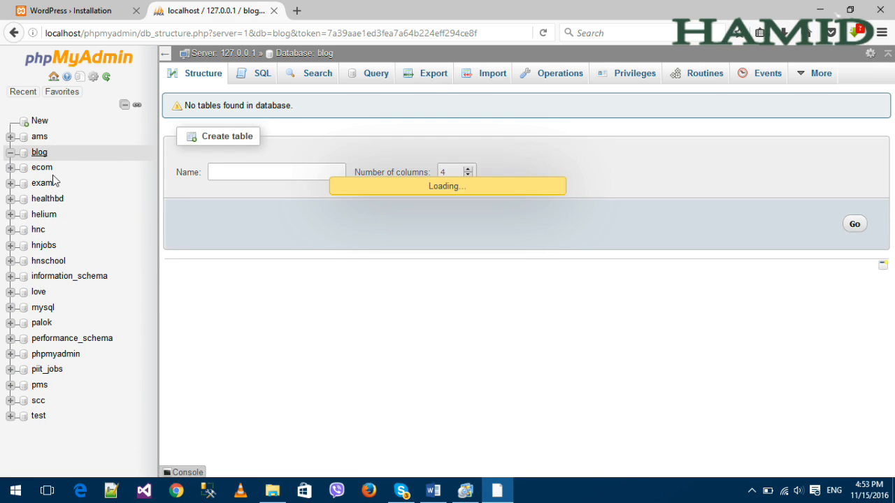
{"action": "left_click", "coordinate": [81, 17]}
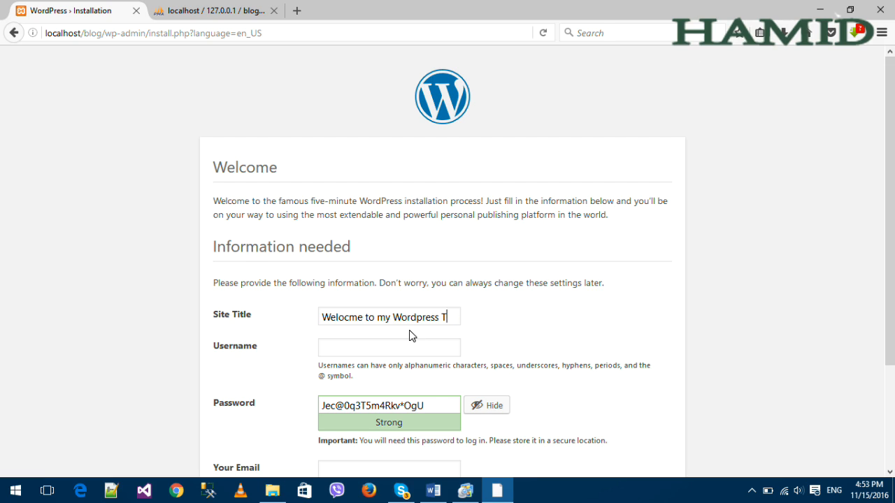
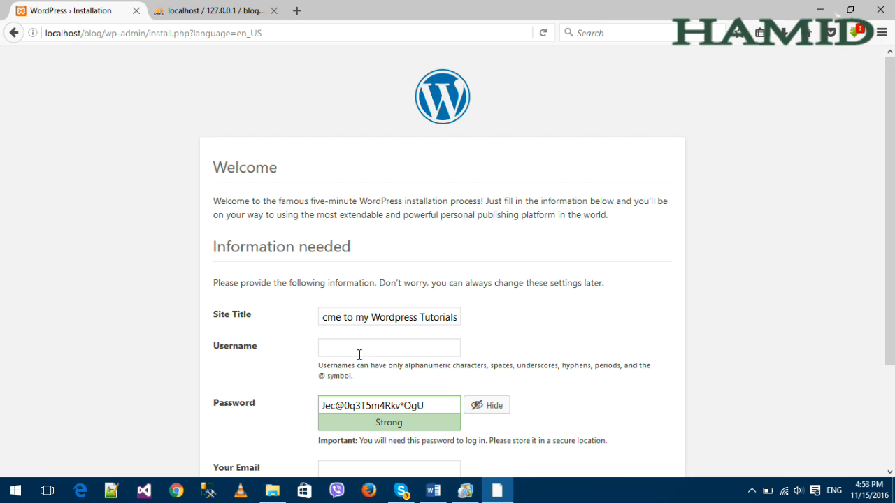
Finish the title 'Welocme to my Wordpress Tutorials', set username blog and a confirmed weak password.
{"action": "key", "text": "Tab"}
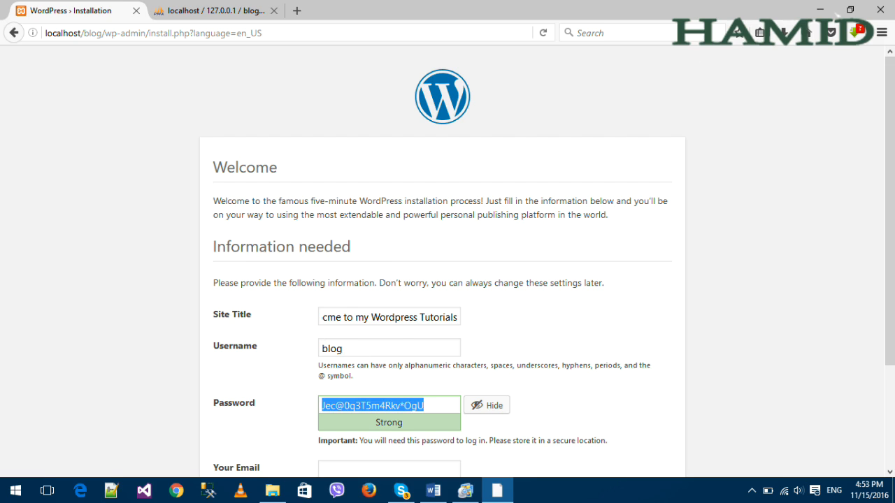
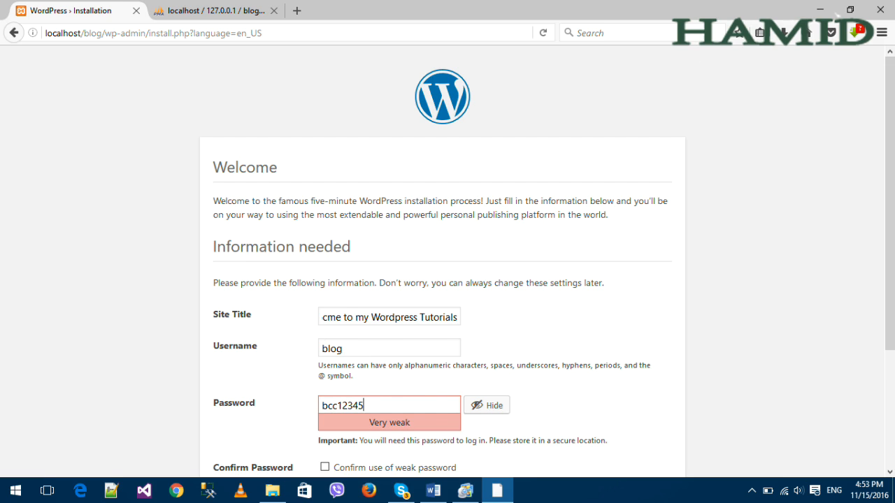
{"action": "scroll", "coordinate": [304, 349], "scroll_direction": "down", "scroll_amount": 2}
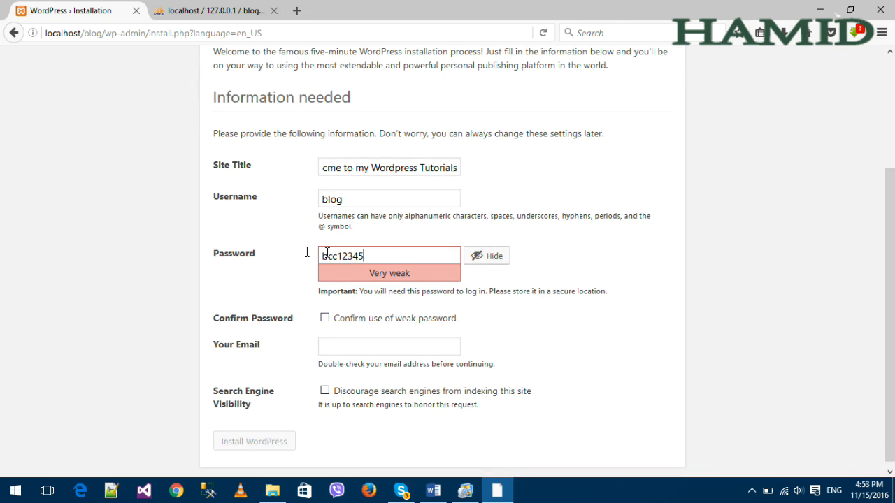
{"action": "double_click", "coordinate": [327, 254]}
{"action": "type", "text": "b"}
{"action": "left_click", "coordinate": [326, 319]}
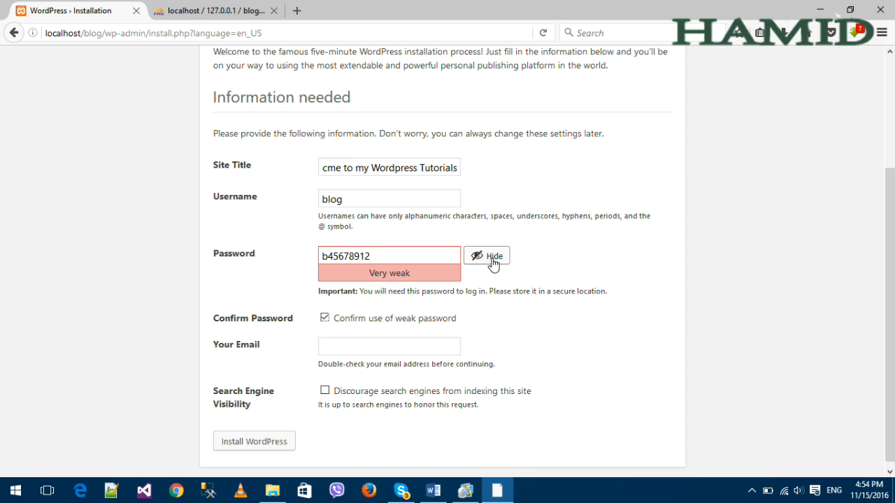
Fill the admin email field from the browser's saved suggestion.
{"action": "left_click", "coordinate": [341, 348]}
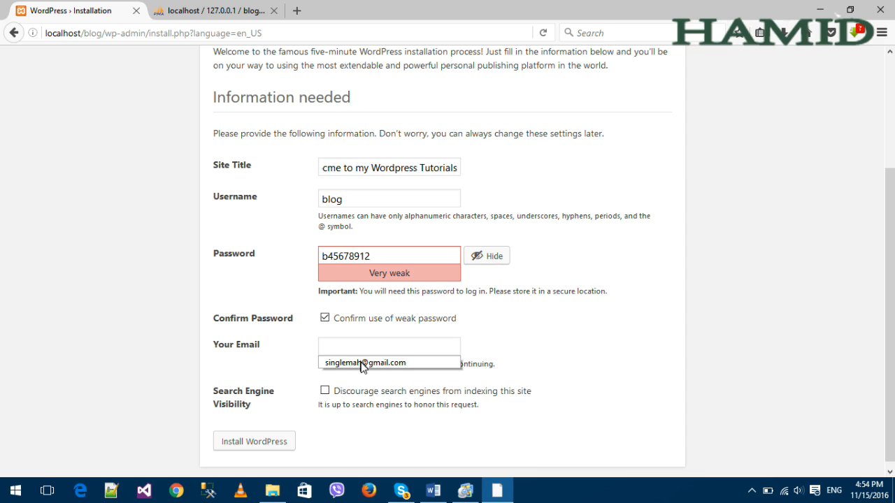
{"action": "left_click", "coordinate": [361, 364]}
{"action": "left_click", "coordinate": [435, 346]}
{"action": "left_click_drag", "start_coordinate": [435, 347], "coordinate": [321, 341]}
{"action": "left_click", "coordinate": [552, 324]}
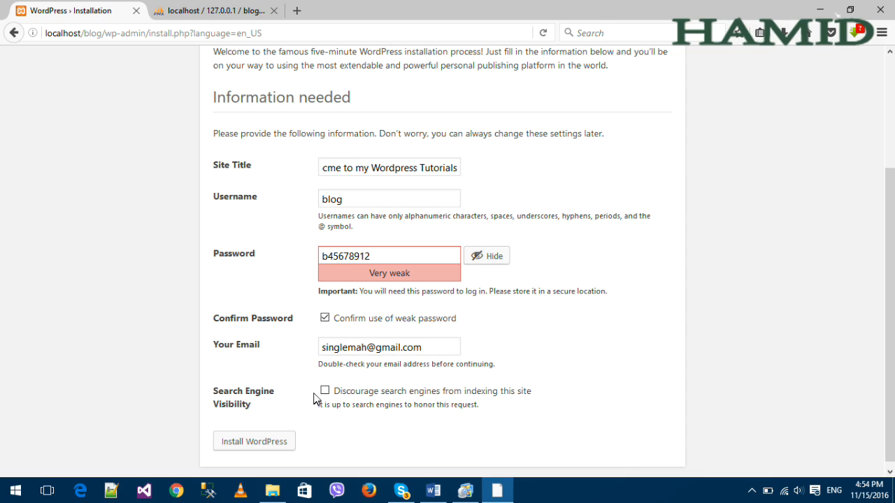
{"action": "scroll", "coordinate": [371, 417], "scroll_direction": "up", "scroll_amount": 3}
{"action": "scroll", "coordinate": [378, 429], "scroll_direction": "down", "scroll_amount": 3}
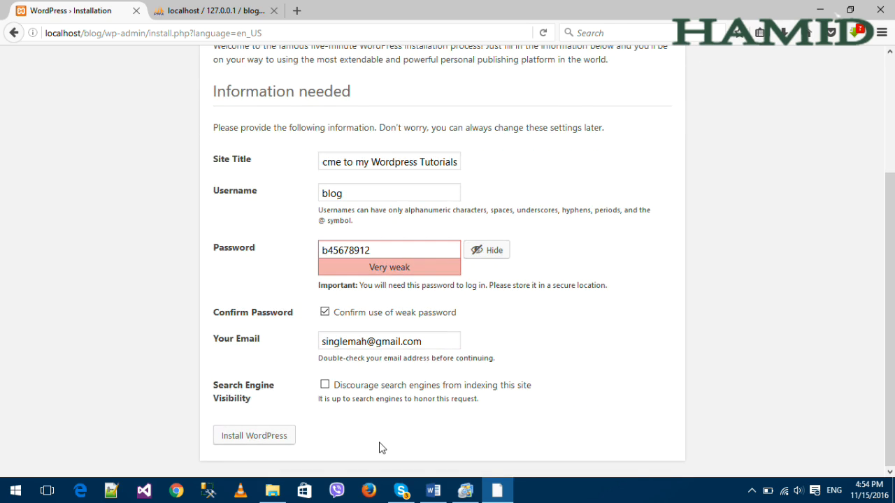
Install WordPress, save the login in Firefox, and verify blog now holds 12 tables.
{"action": "left_click", "coordinate": [235, 441]}
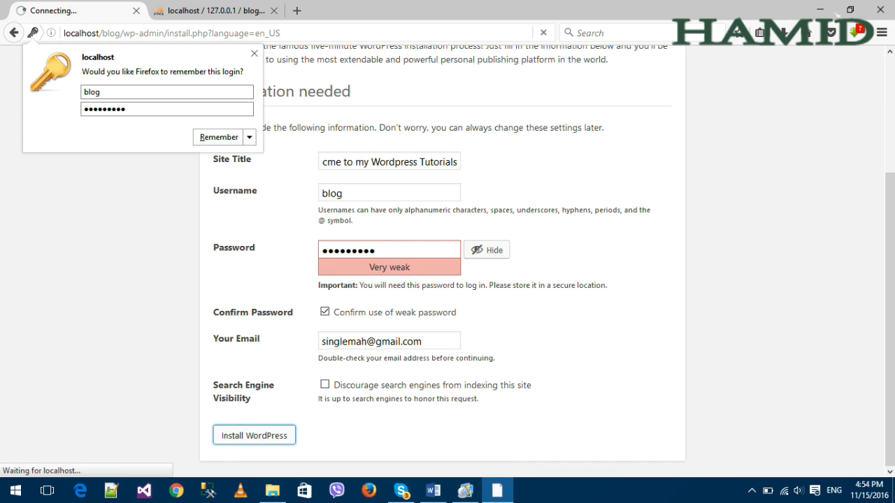
{"action": "left_click", "coordinate": [219, 139]}
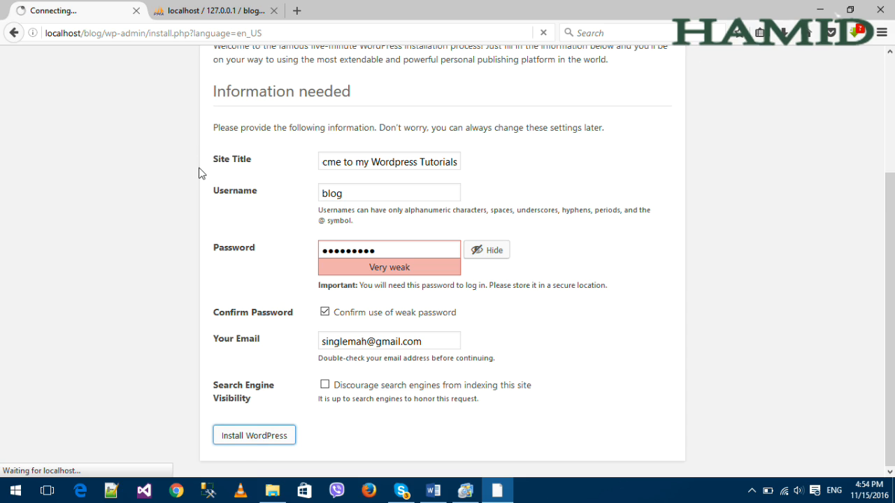
{"action": "left_click", "coordinate": [176, 11]}
{"action": "left_click", "coordinate": [38, 153]}
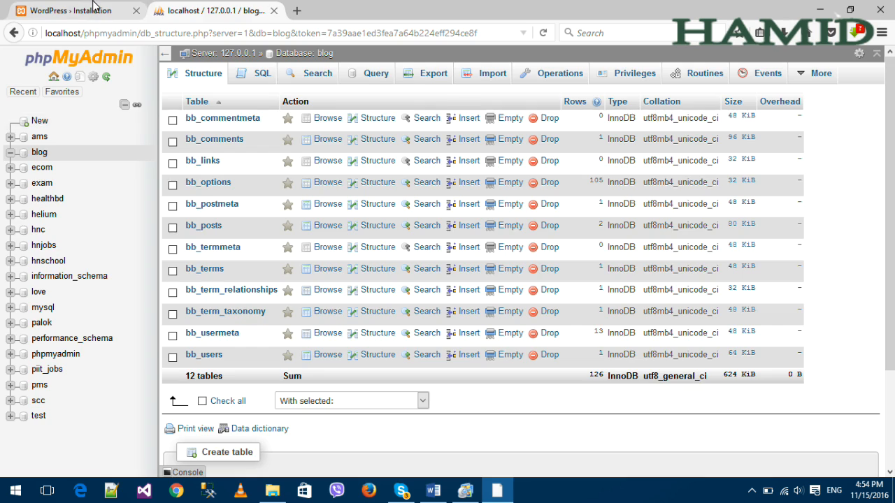
{"action": "left_click", "coordinate": [94, 8]}
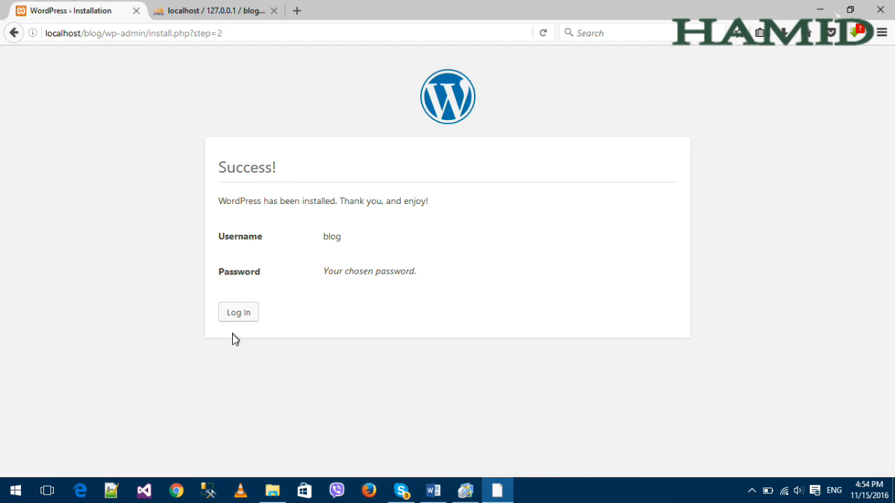
{"action": "left_click", "coordinate": [210, 7]}
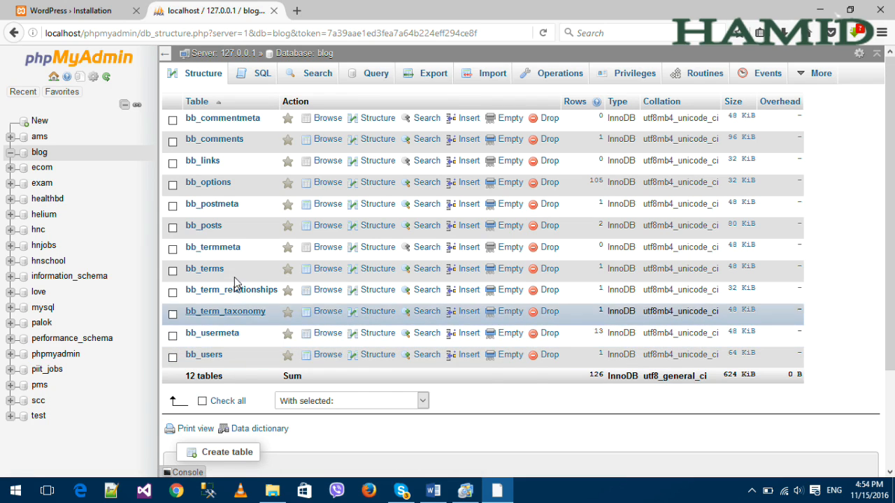
{"action": "left_click", "coordinate": [105, 8]}
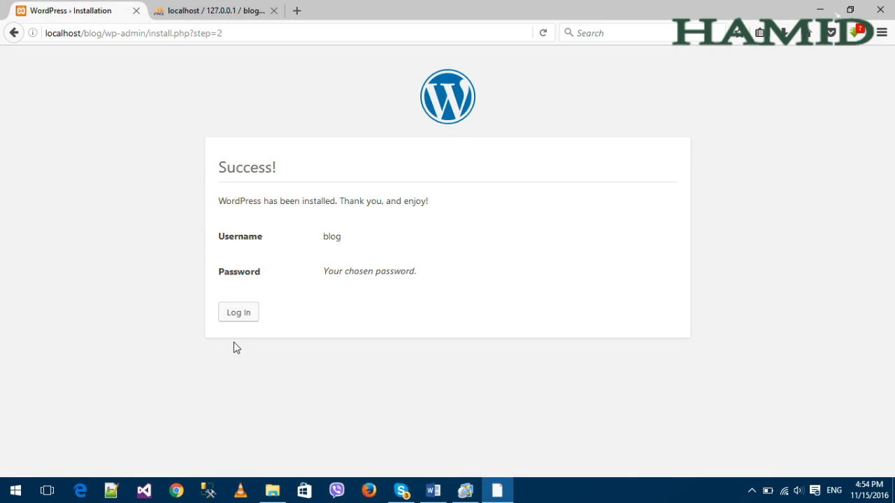
Load localhost/blog/ in a new tab and scroll through the Hello world! post and footer.
{"action": "left_click", "coordinate": [299, 10]}
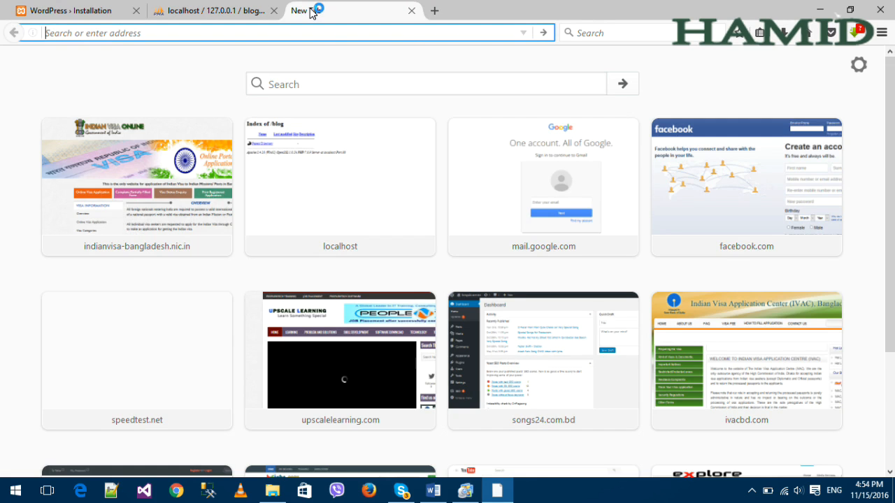
{"action": "type", "text": "lo"}
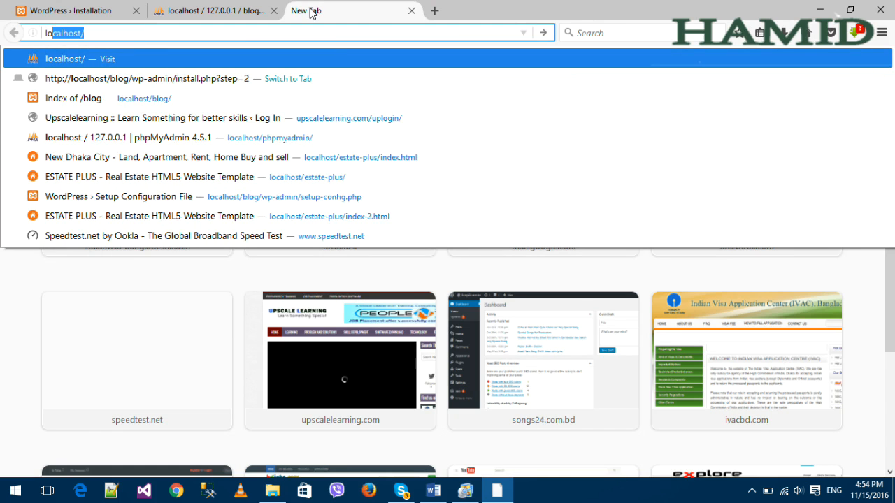
{"action": "key", "text": "Right"}
{"action": "type", "text": "blog/"}
{"action": "key", "text": "Return"}
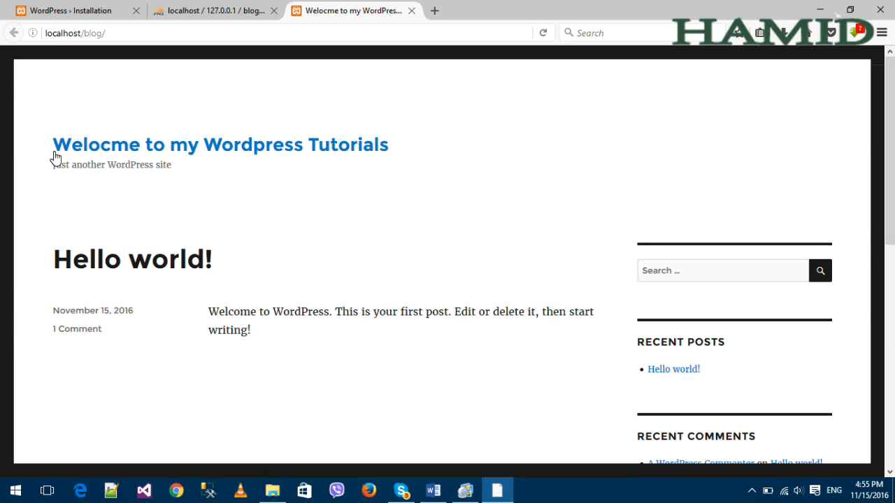
{"action": "left_click_drag", "start_coordinate": [82, 165], "coordinate": [252, 177]}
{"action": "scroll", "coordinate": [348, 242], "scroll_direction": "down", "scroll_amount": 5}
{"action": "scroll", "coordinate": [350, 244], "scroll_direction": "up", "scroll_amount": 3}
{"action": "scroll", "coordinate": [356, 249], "scroll_direction": "down", "scroll_amount": 5}
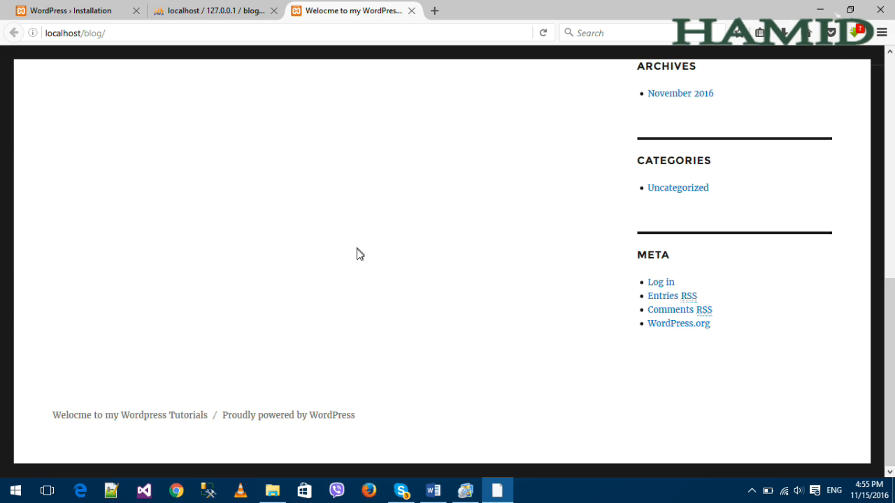
{"action": "scroll", "coordinate": [360, 254], "scroll_direction": "up", "scroll_amount": 7}
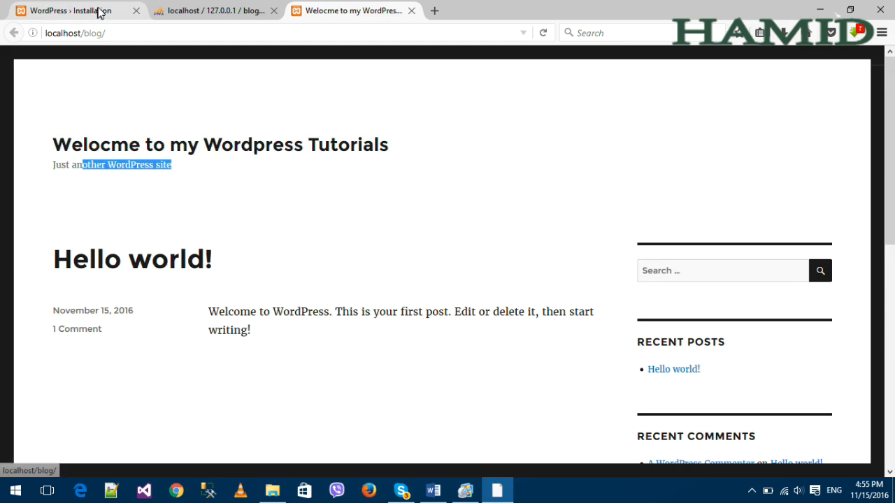
Log in as blog using the password Firefox saved for this site.
{"action": "left_click", "coordinate": [70, 11]}
{"action": "left_click", "coordinate": [242, 316]}
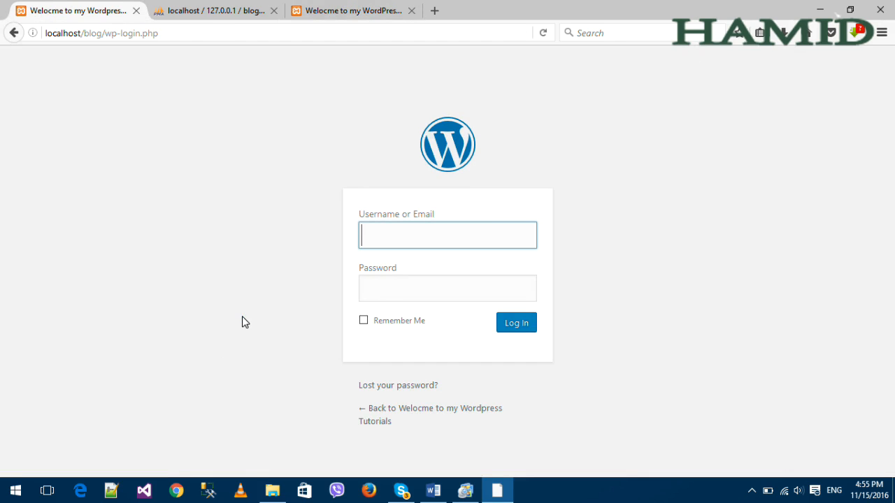
{"action": "left_click", "coordinate": [414, 229]}
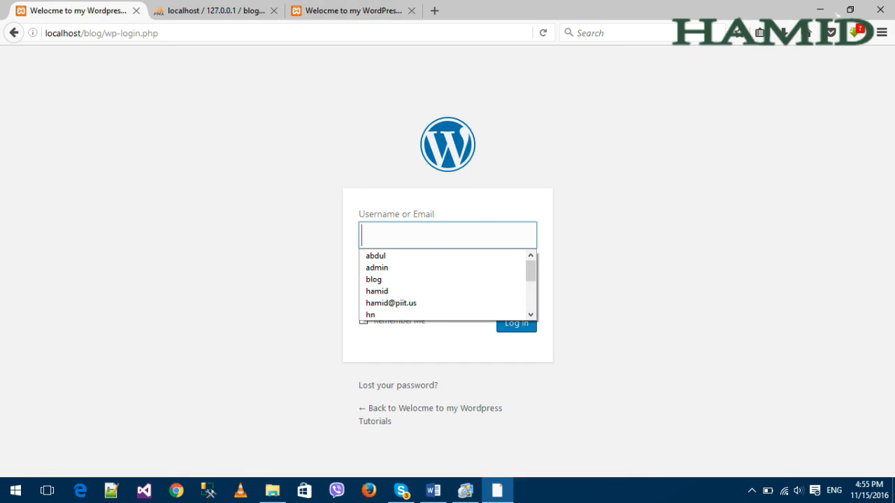
{"action": "type", "text": "b"}
{"action": "key", "text": "Down"}
{"action": "key", "text": "Return"}
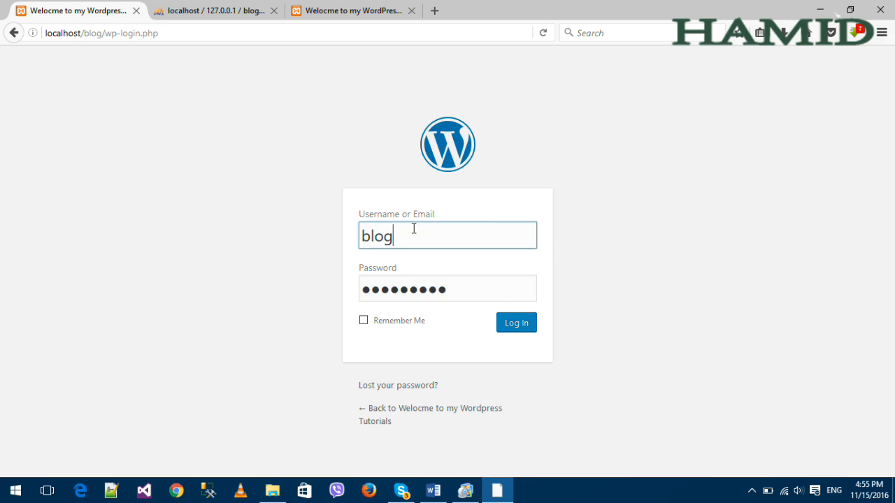
{"action": "key", "text": "Return"}
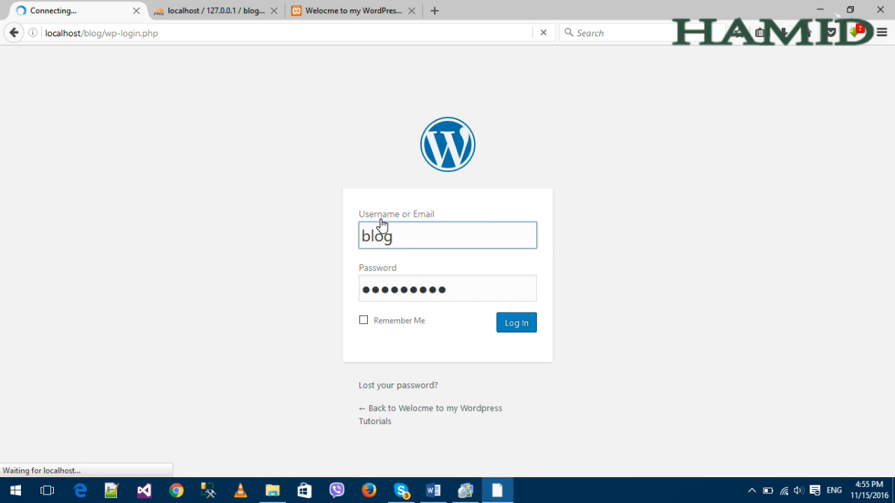
Glance over the live blog front page, then return to the admin Dashboard.
{"action": "left_click", "coordinate": [365, 10]}
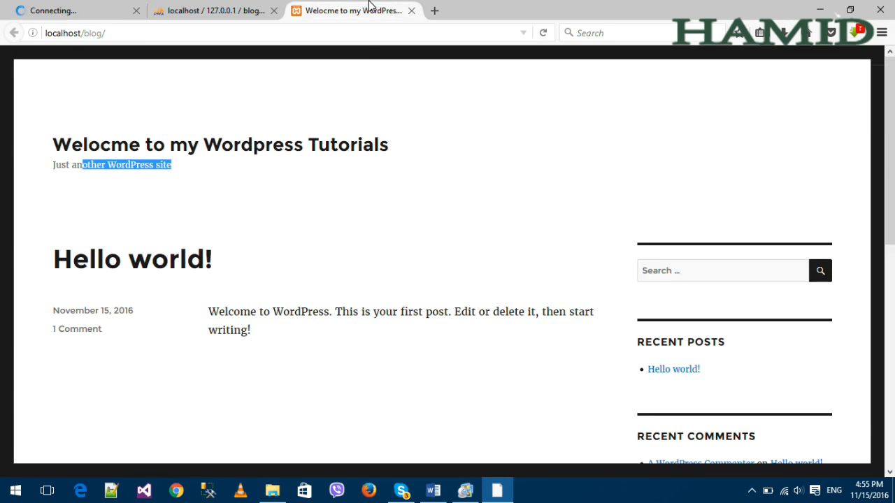
{"action": "scroll", "coordinate": [396, 176], "scroll_direction": "down", "scroll_amount": 10}
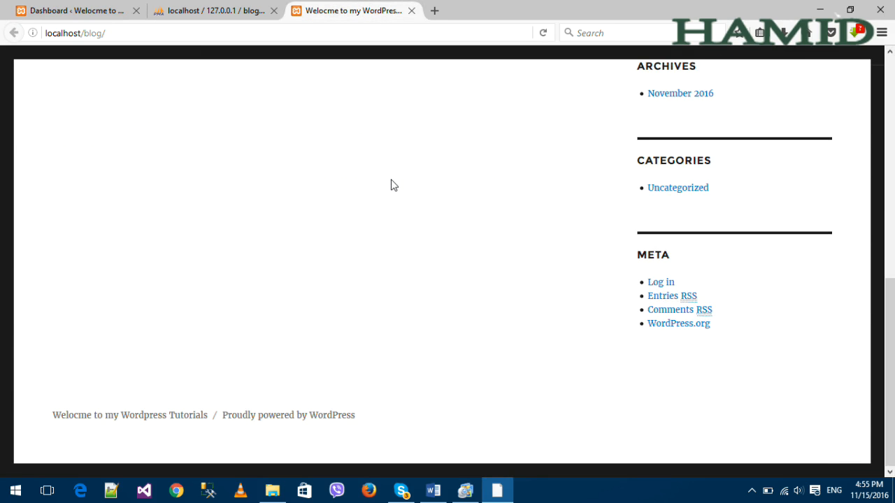
{"action": "scroll", "coordinate": [391, 187], "scroll_direction": "up", "scroll_amount": 10}
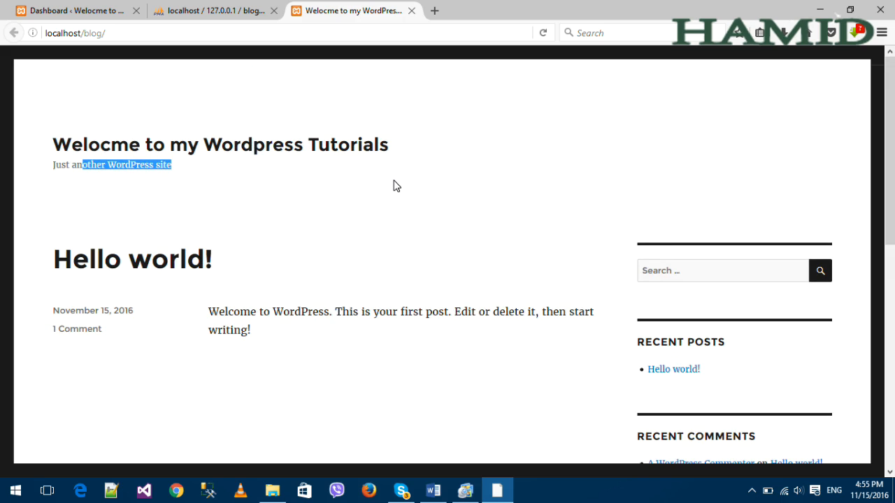
{"action": "scroll", "coordinate": [377, 174], "scroll_direction": "down", "scroll_amount": 10}
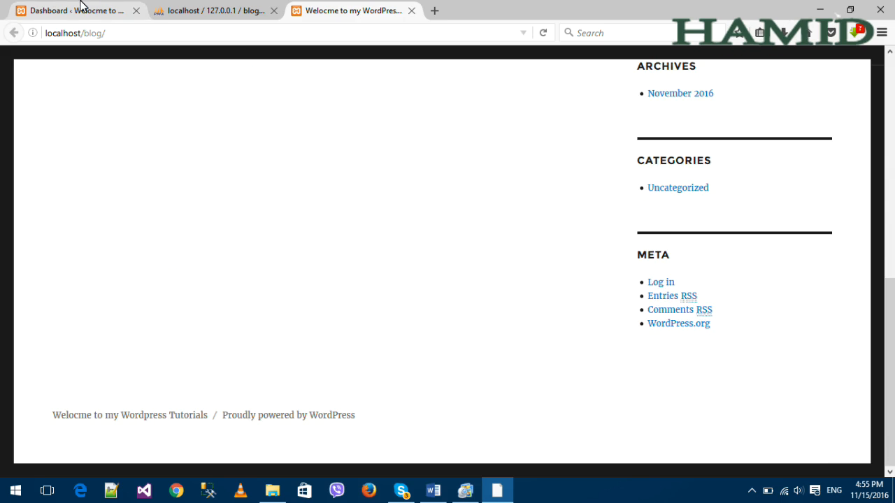
{"action": "left_click", "coordinate": [70, 11]}
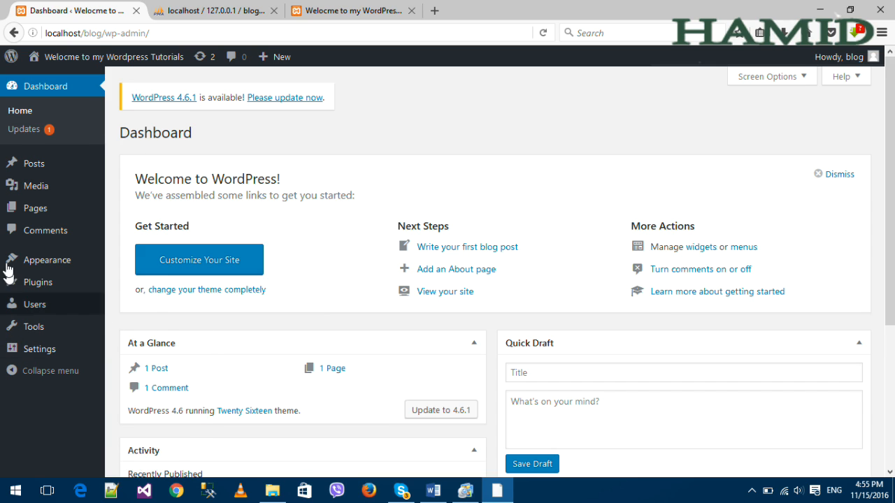
{"action": "left_click", "coordinate": [346, 10]}
{"action": "scroll", "coordinate": [305, 317], "scroll_direction": "up", "scroll_amount": 7}
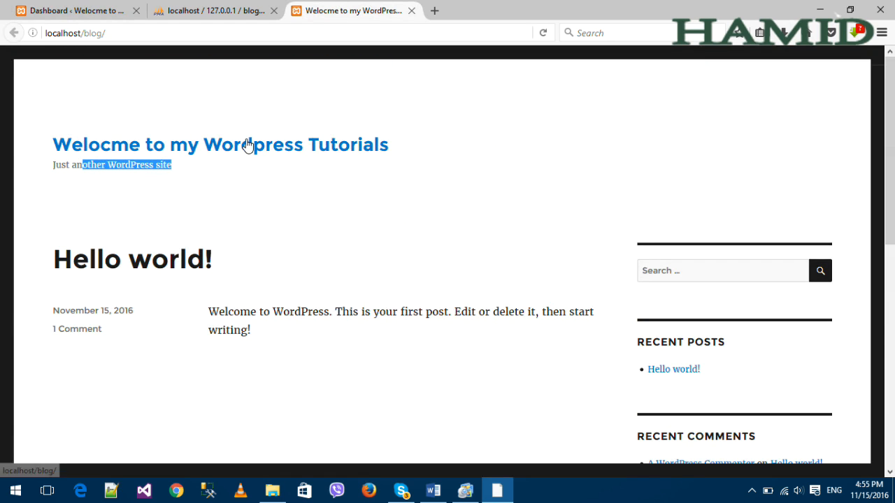
{"action": "left_click", "coordinate": [33, 7]}
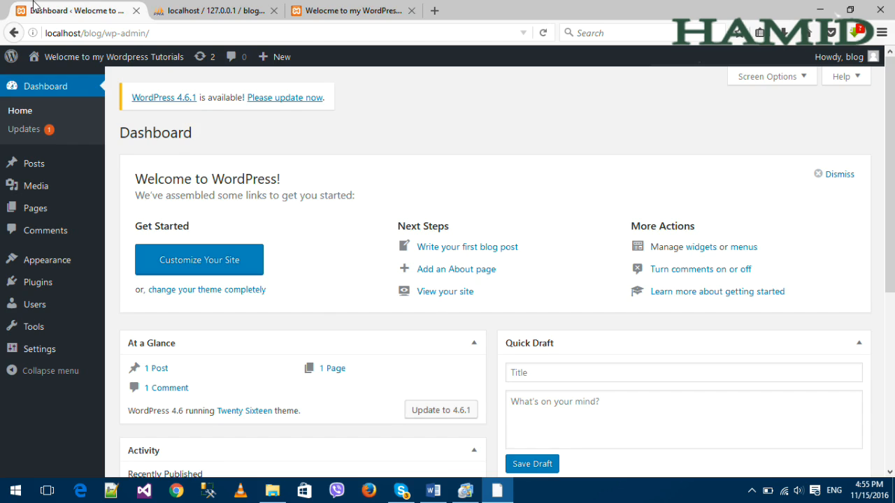
{"action": "left_click", "coordinate": [402, 7]}
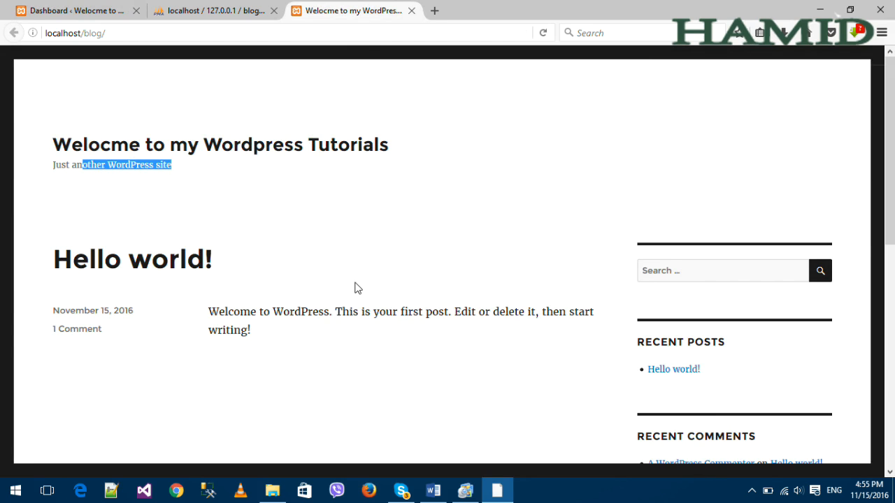
{"action": "left_click", "coordinate": [77, 11]}
{"action": "left_click", "coordinate": [339, 10]}
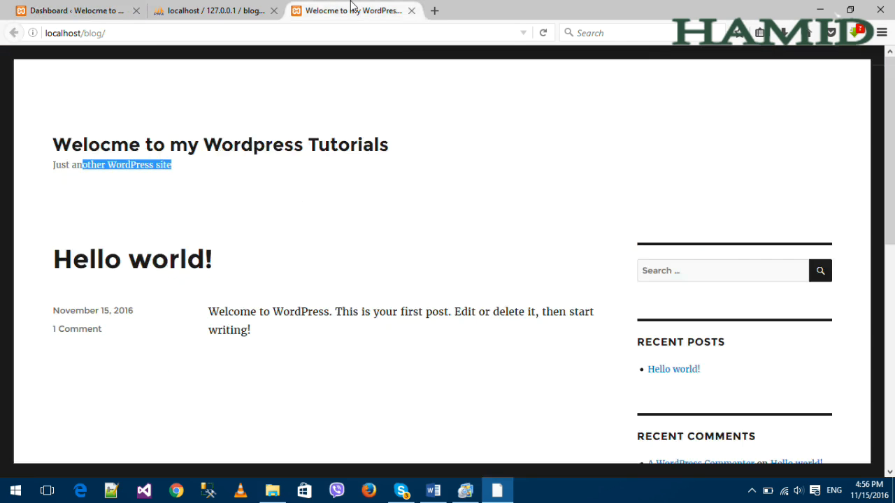
{"action": "scroll", "coordinate": [676, 300], "scroll_direction": "down", "scroll_amount": 6}
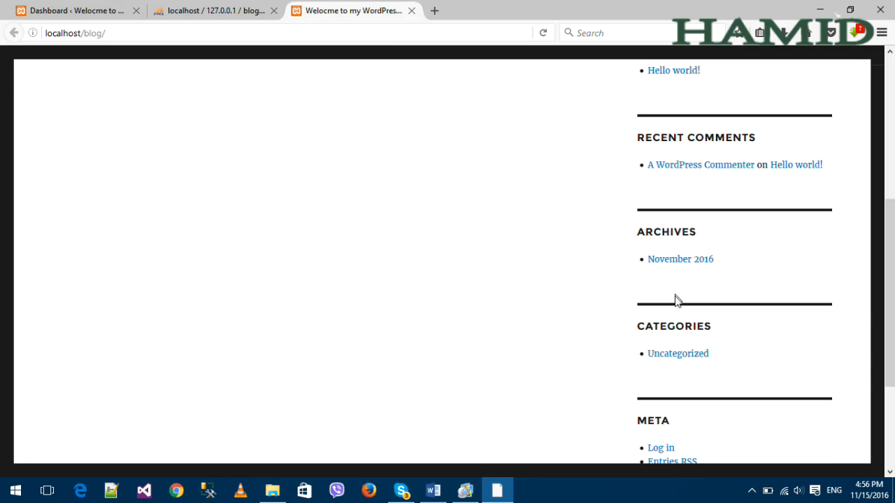
{"action": "scroll", "coordinate": [683, 302], "scroll_direction": "up", "scroll_amount": 6}
{"action": "scroll", "coordinate": [678, 238], "scroll_direction": "down", "scroll_amount": 4}
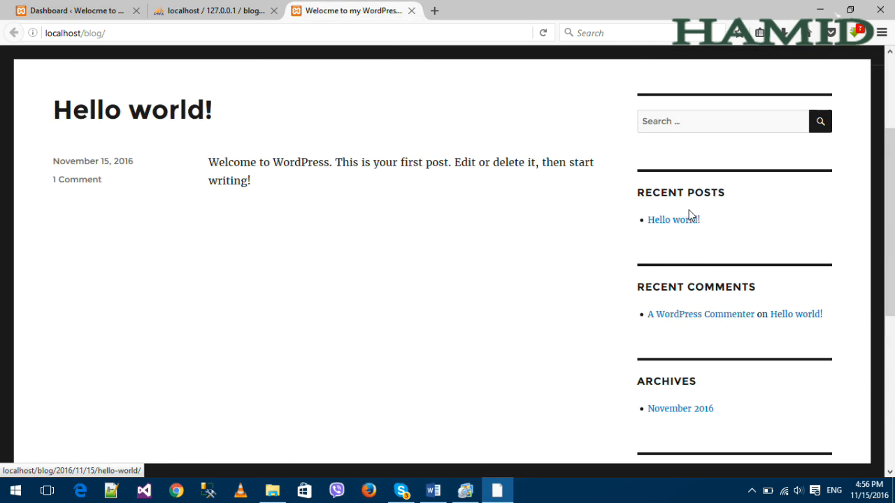
{"action": "scroll", "coordinate": [708, 400], "scroll_direction": "down", "scroll_amount": 7}
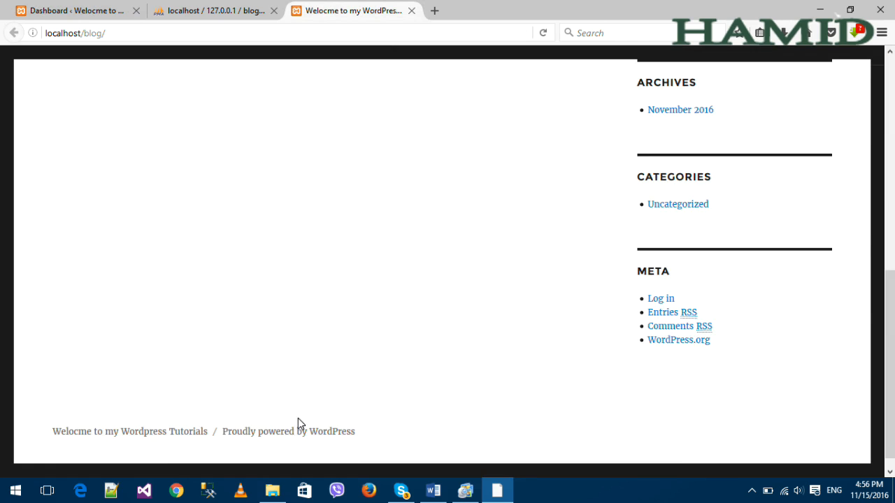
{"action": "scroll", "coordinate": [301, 421], "scroll_direction": "up", "scroll_amount": 6}
{"action": "scroll", "coordinate": [321, 419], "scroll_direction": "down", "scroll_amount": 6}
{"action": "scroll", "coordinate": [393, 439], "scroll_direction": "down", "scroll_amount": 1}
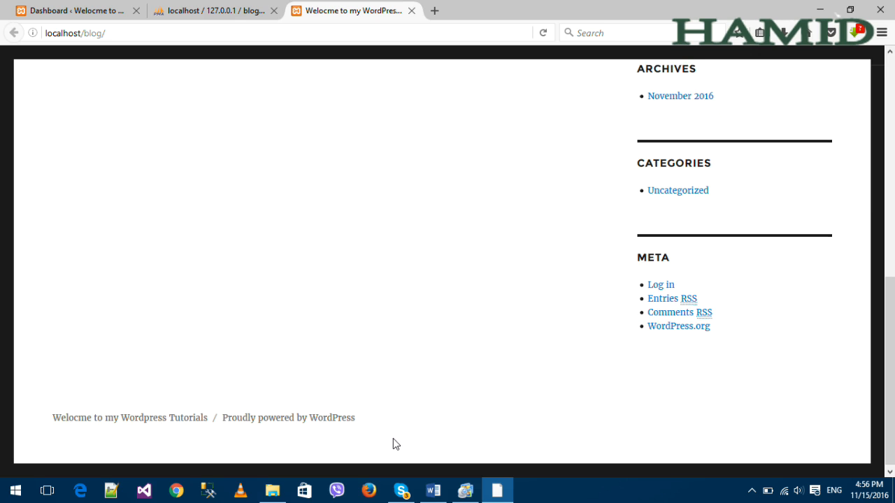
{"action": "scroll", "coordinate": [248, 442], "scroll_direction": "up", "scroll_amount": 7}
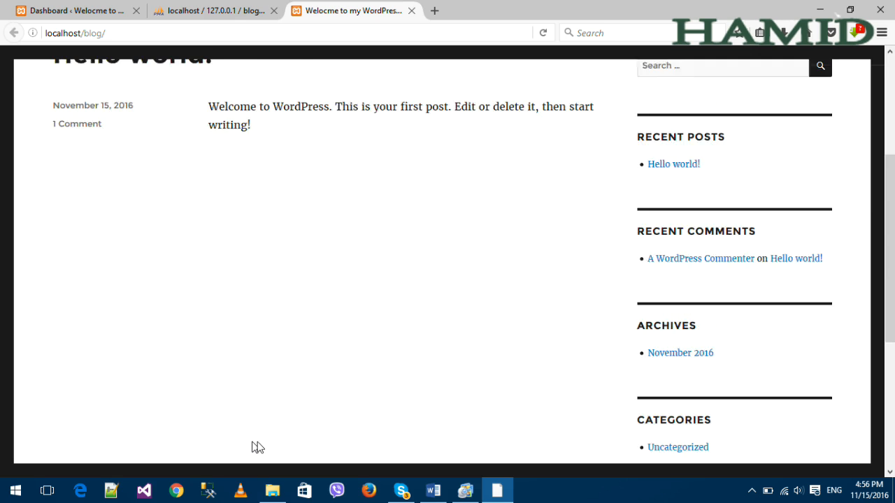
{"action": "left_click", "coordinate": [49, 8]}
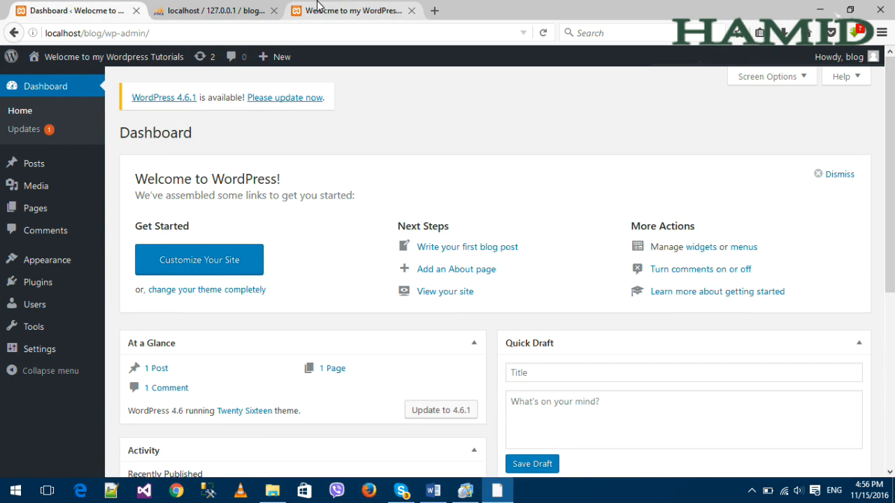
{"action": "left_click", "coordinate": [316, 10]}
{"action": "left_click", "coordinate": [79, 8]}
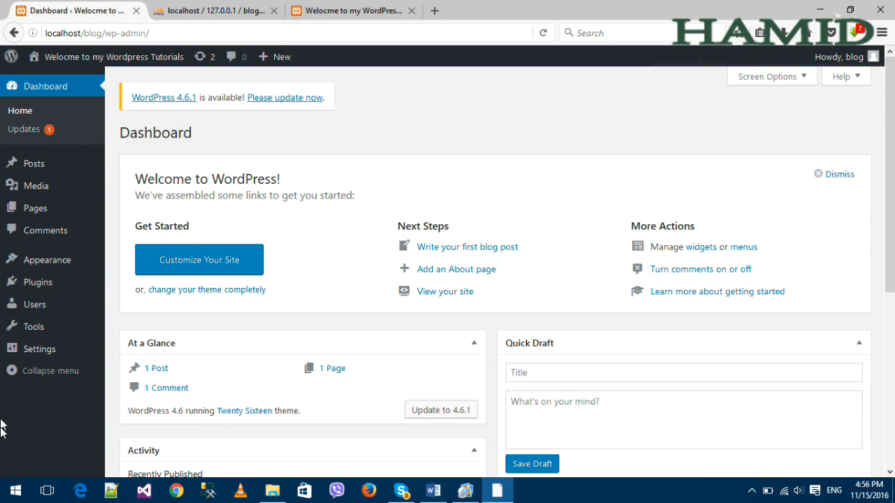